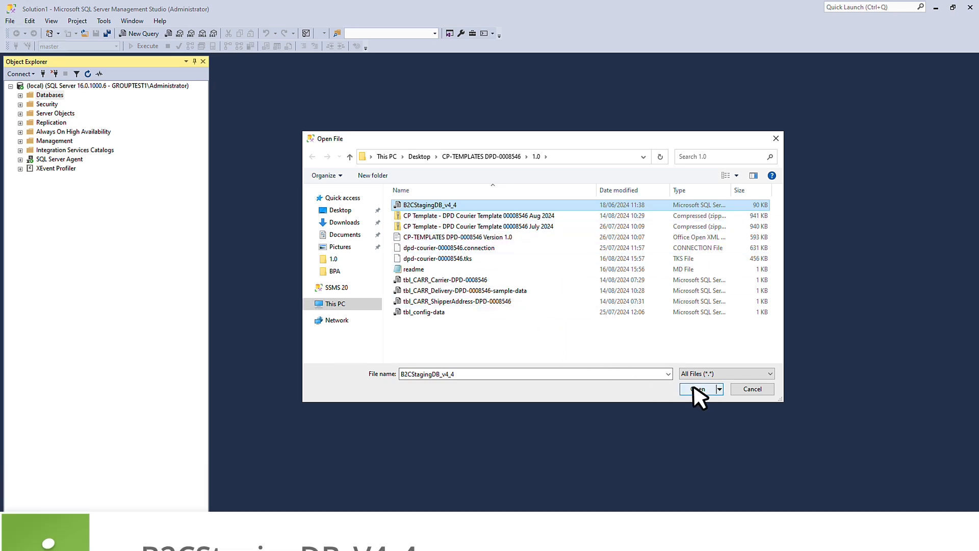
Open the B2CStagingDB_v4_4 SQL file and review the config, carrier, shipper address and delivery query results.
left_click(694, 390)
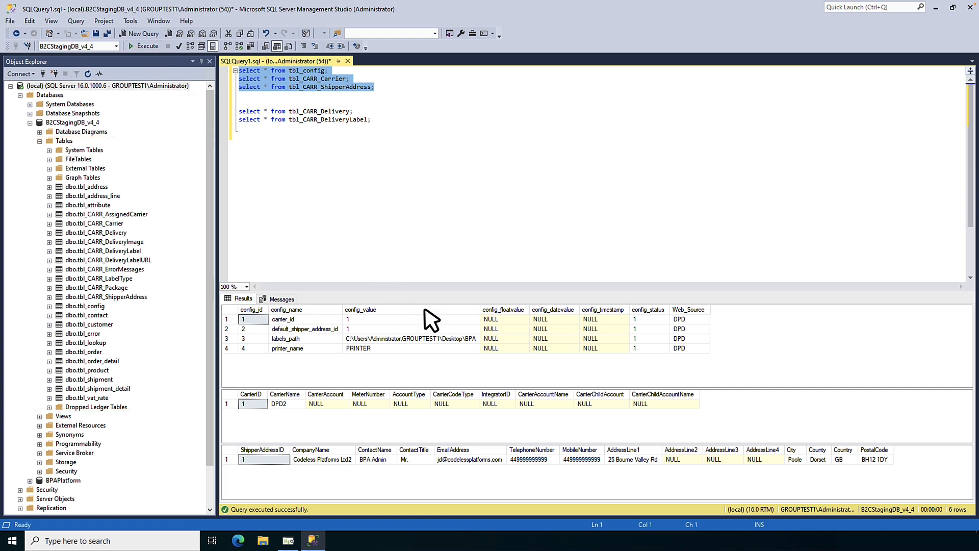
left_click(440, 320)
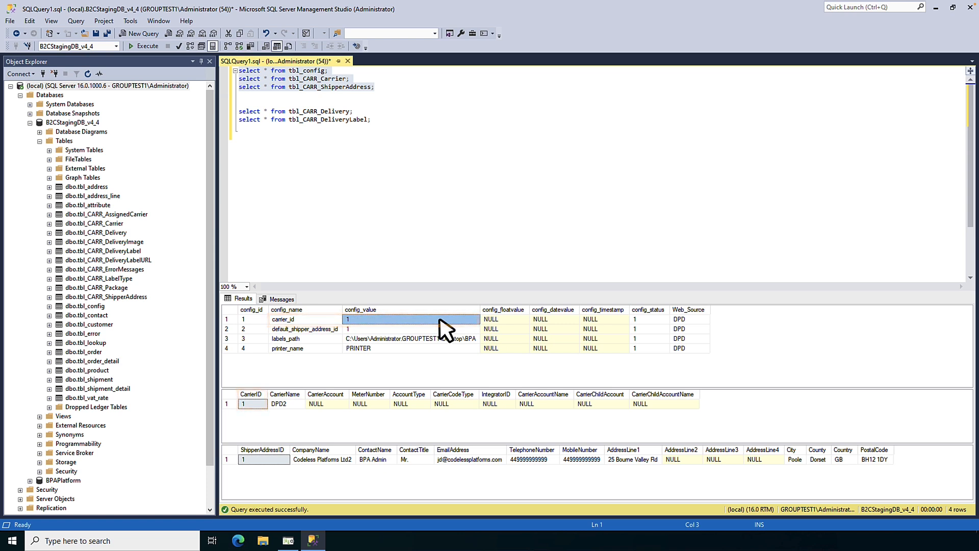
left_click(443, 328)
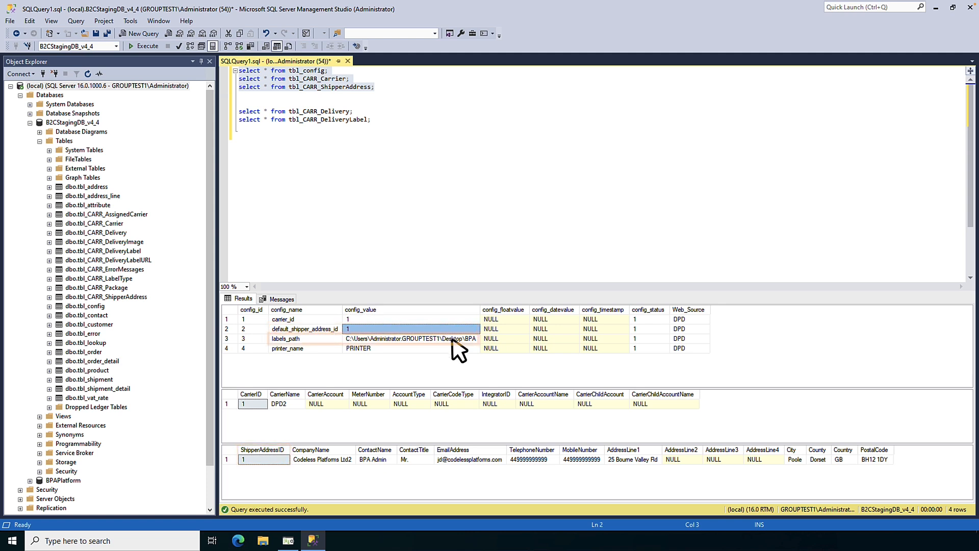
left_click(453, 338)
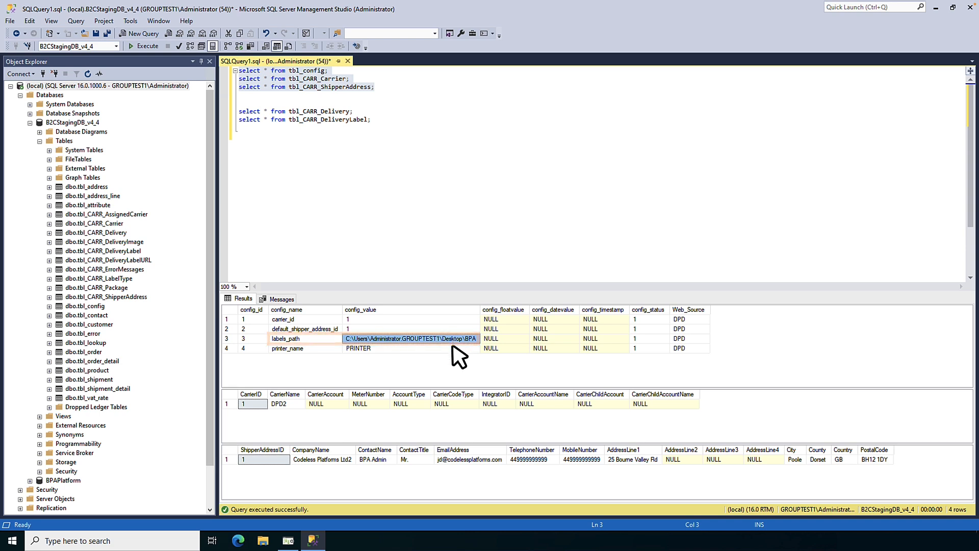
left_click(452, 348)
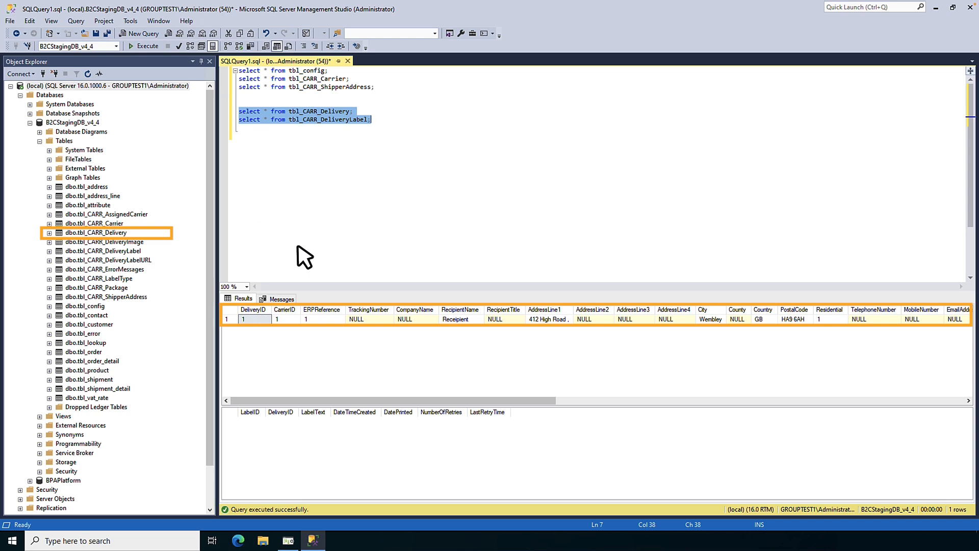
left_click(383, 317)
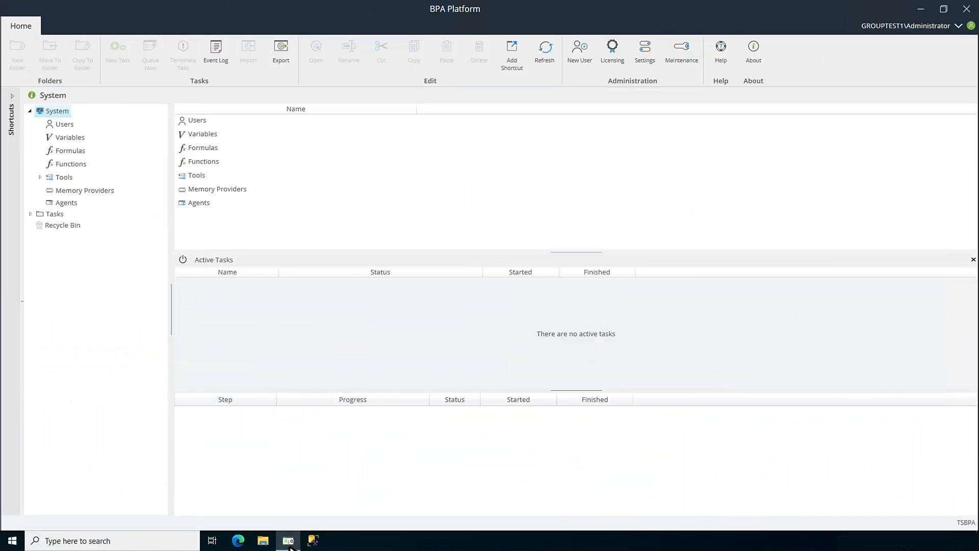
Switch to BPA Platform and import dpd-courier-00008546.connection from the Desktop CP-TEMPLATES DPD-0008546\1.0 folder.
left_click(55, 214)
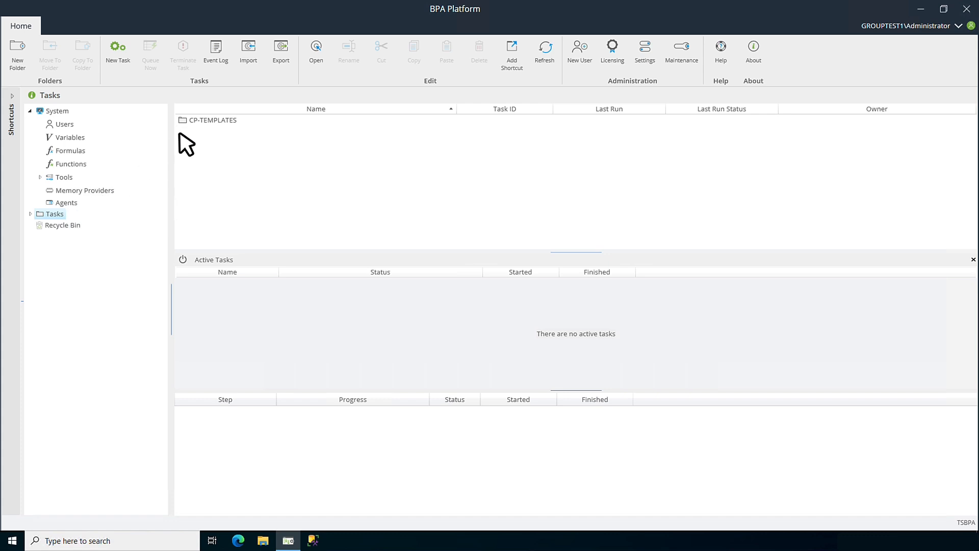
left_click(247, 45)
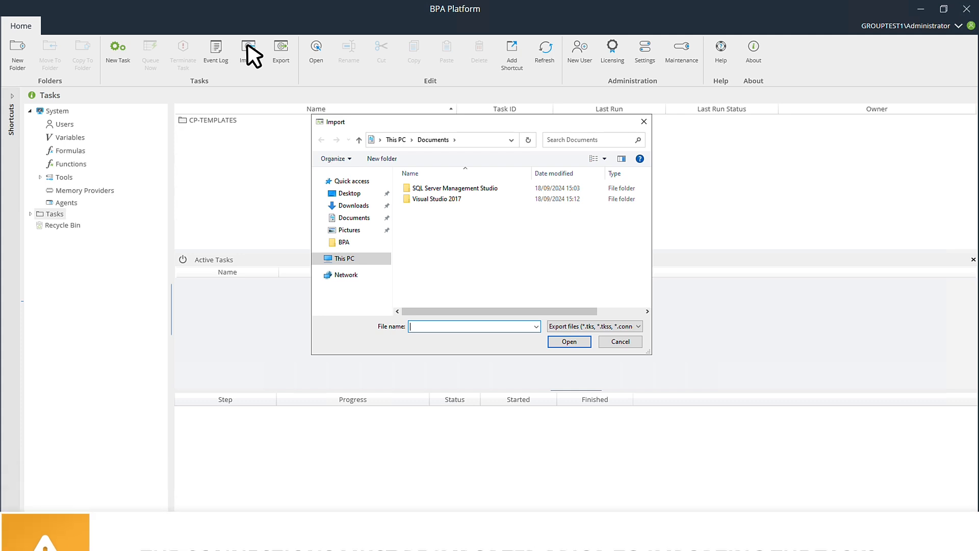
left_click(352, 193)
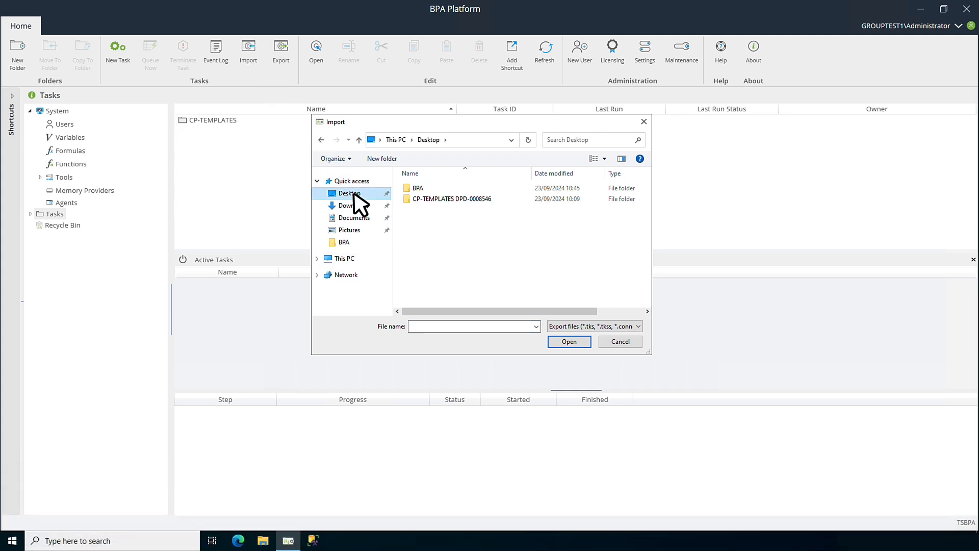
double_click(448, 199)
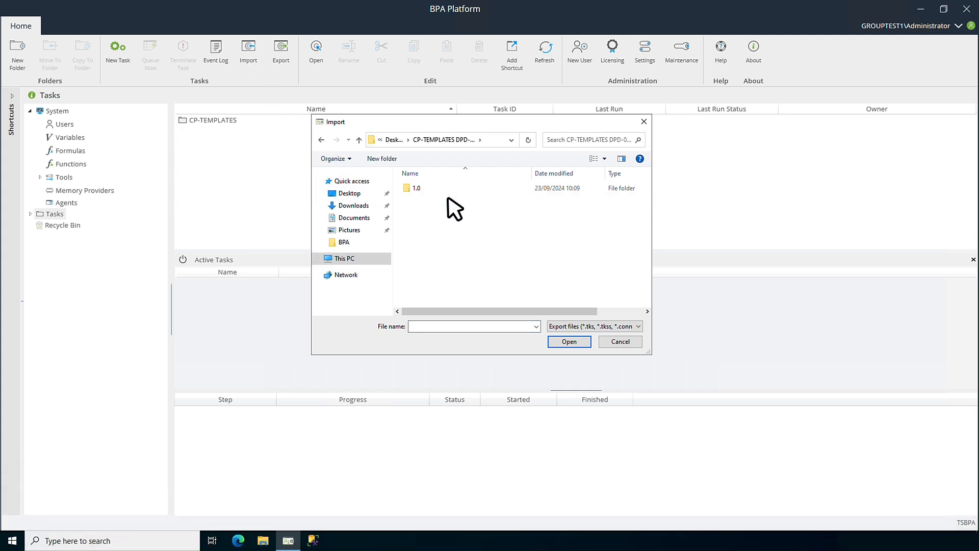
double_click(413, 189)
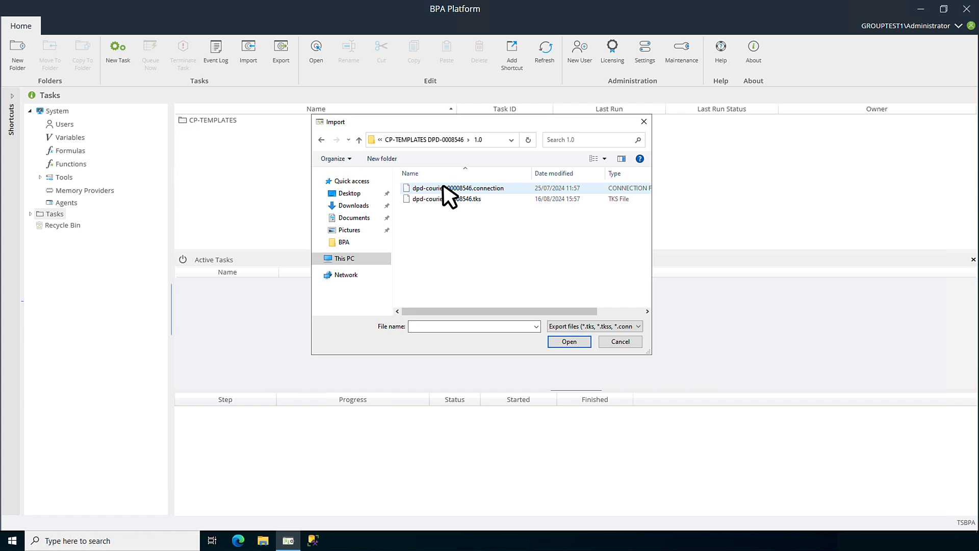
left_click(515, 188)
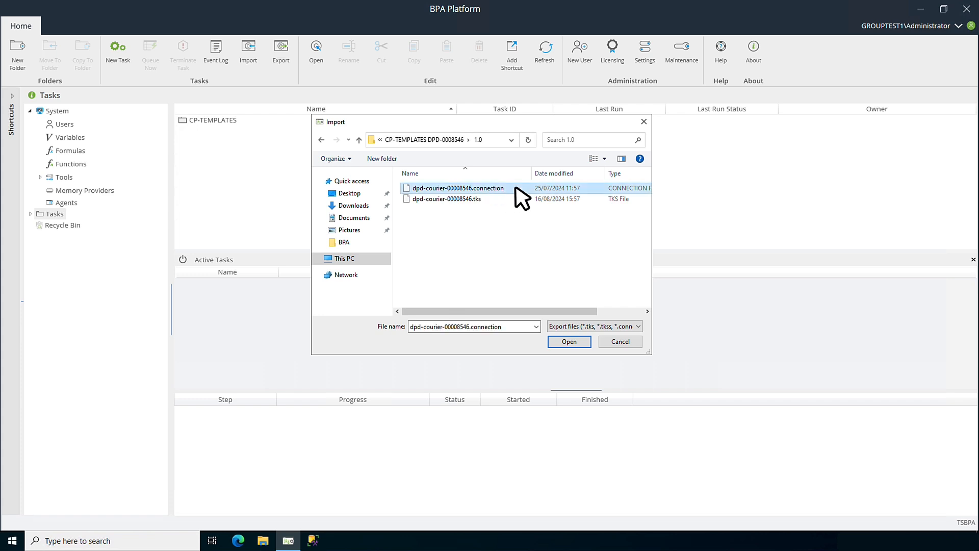
left_click(569, 342)
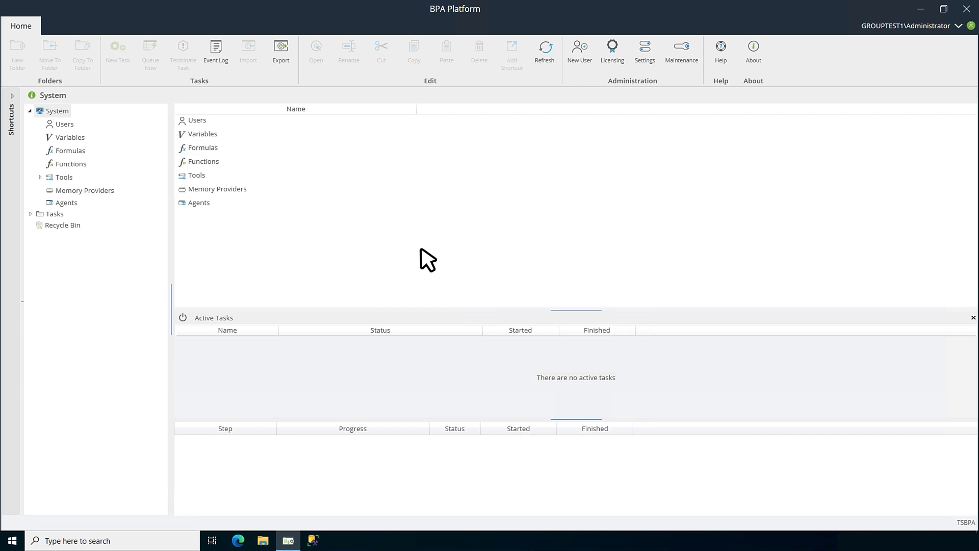
Open the BPA connection of the Send Email (SMTP) output tool and test its SMTP server connection.
left_click(64, 178)
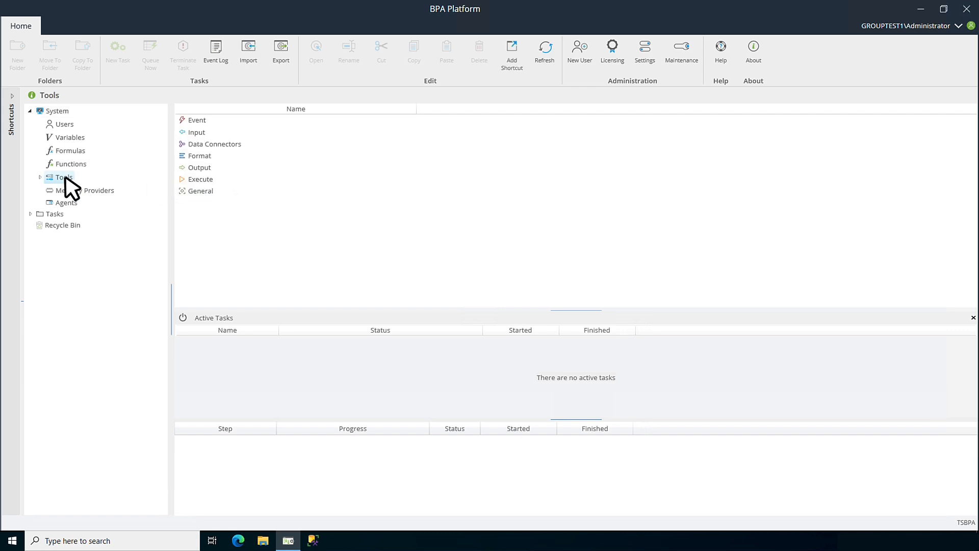
double_click(201, 175)
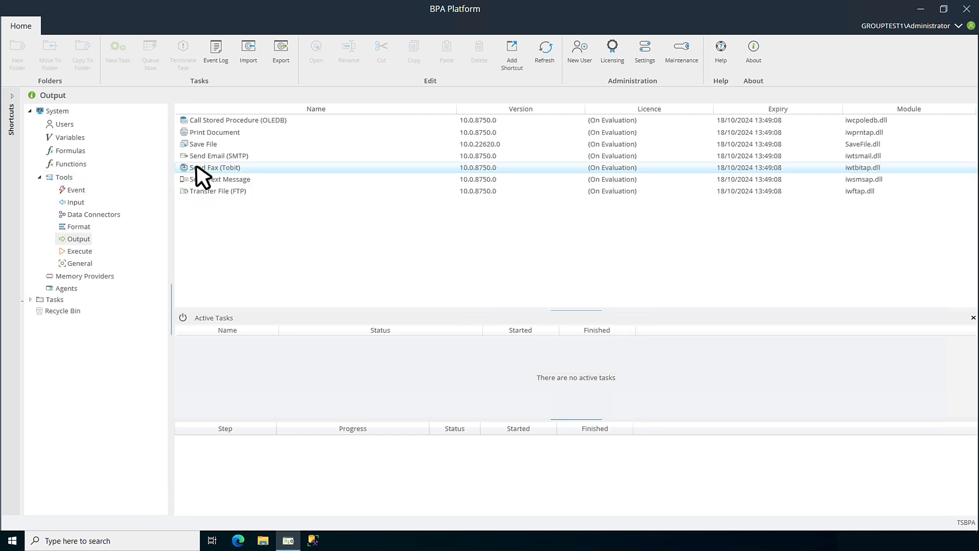
double_click(253, 156)
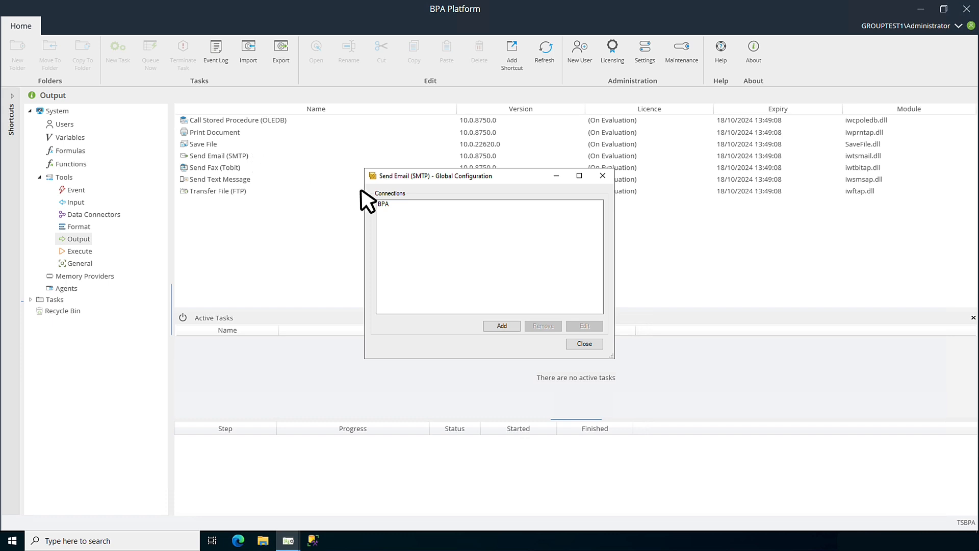
left_click(384, 204)
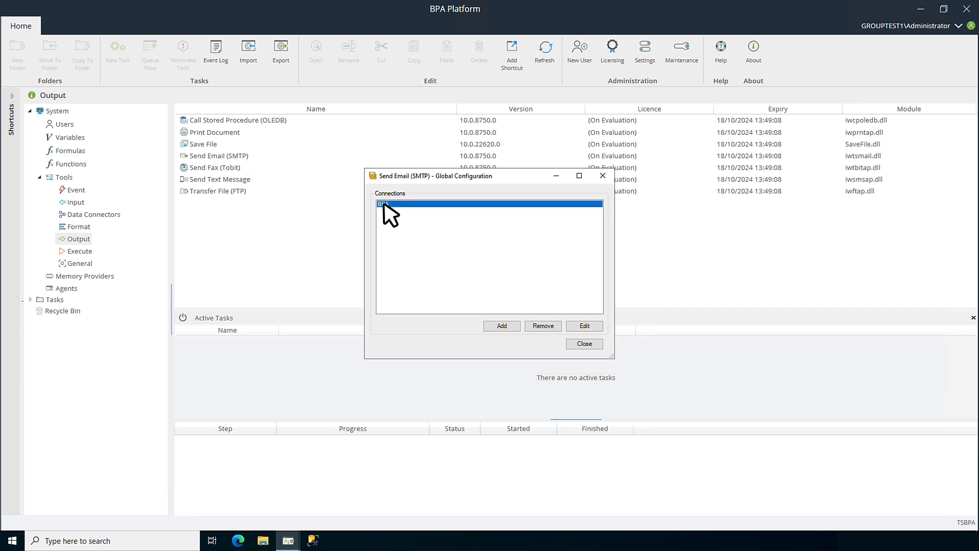
left_click(584, 327)
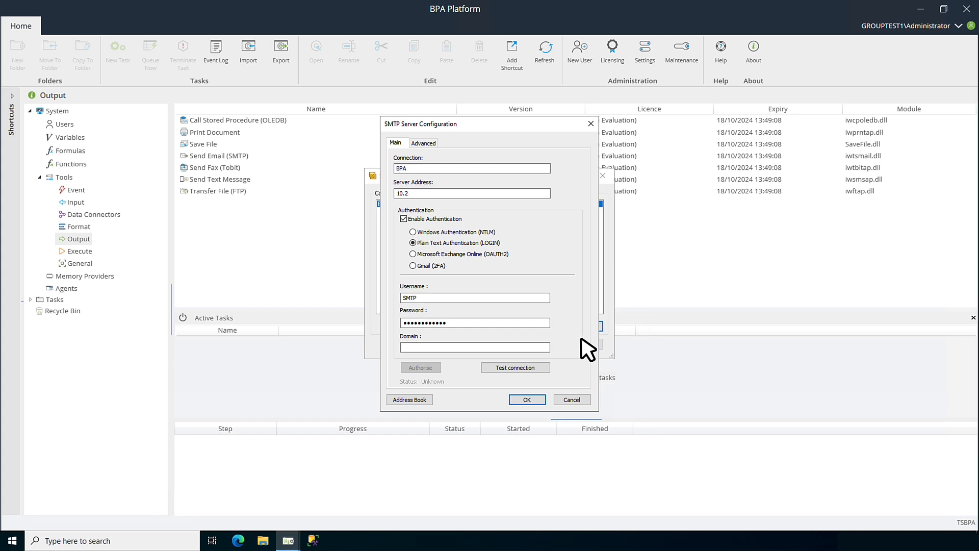
left_click(524, 367)
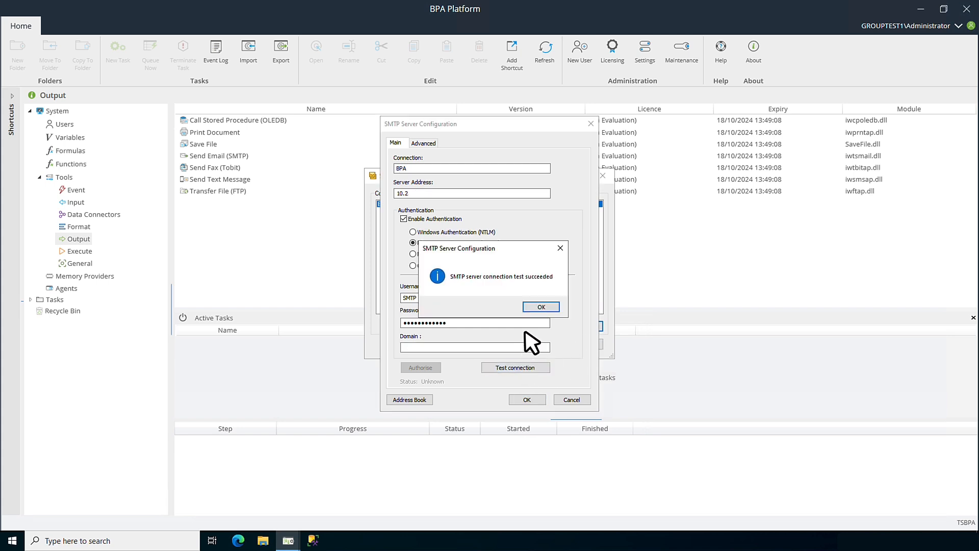
left_click(542, 308)
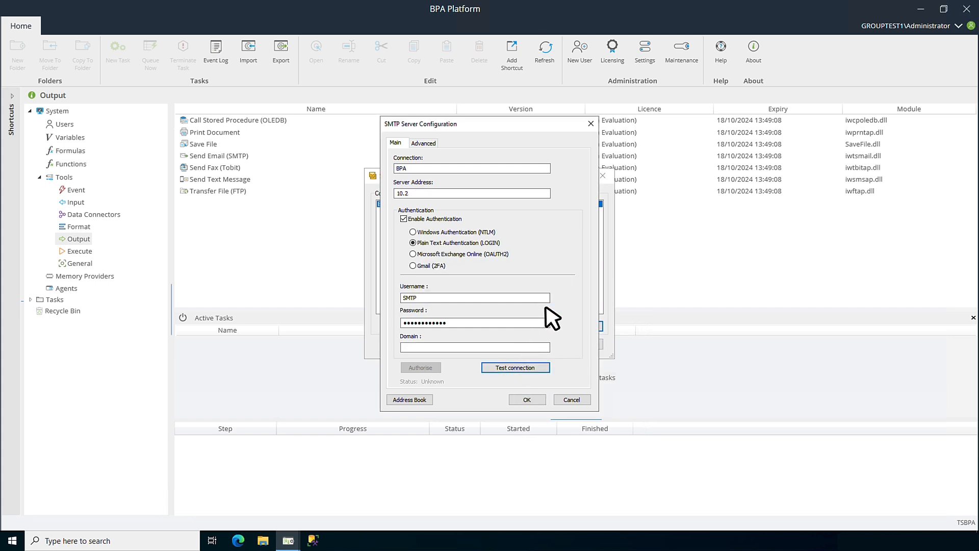
left_click(530, 399)
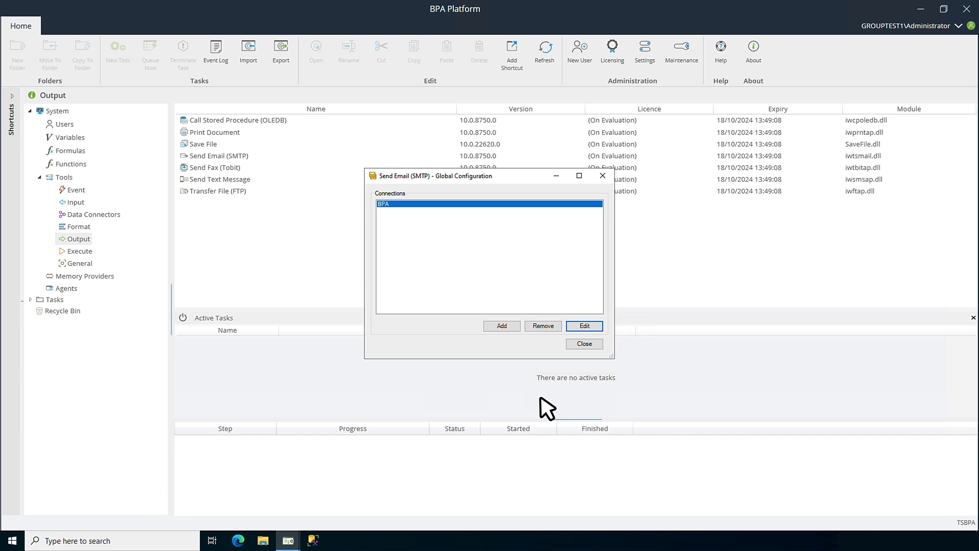
left_click(584, 344)
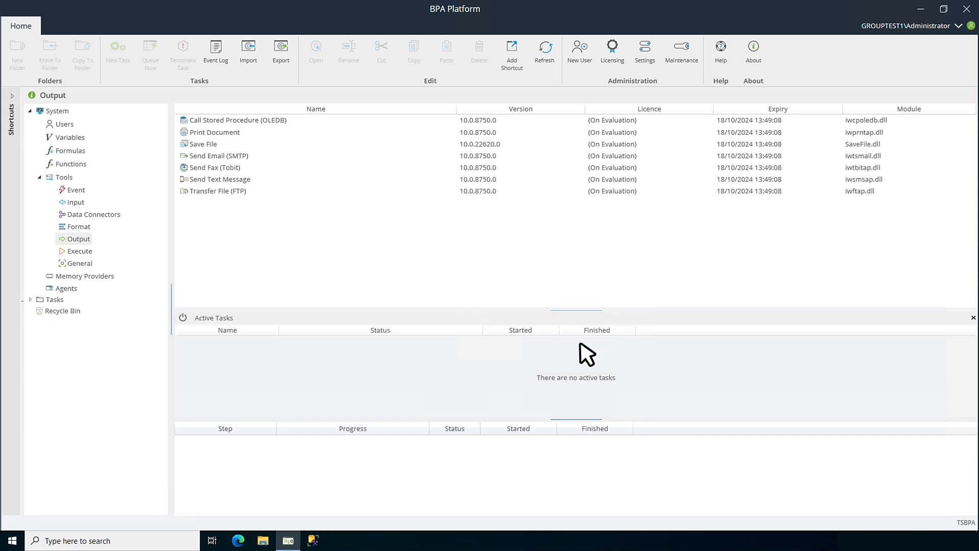
Open the DPD Web Service Connector configuration and review its constants.
left_click(97, 216)
double_click(240, 156)
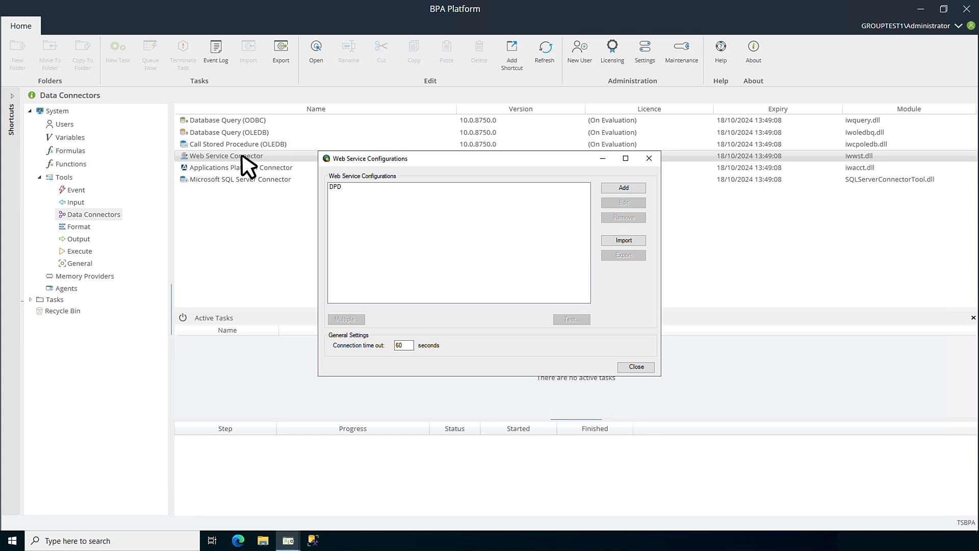
left_click(333, 187)
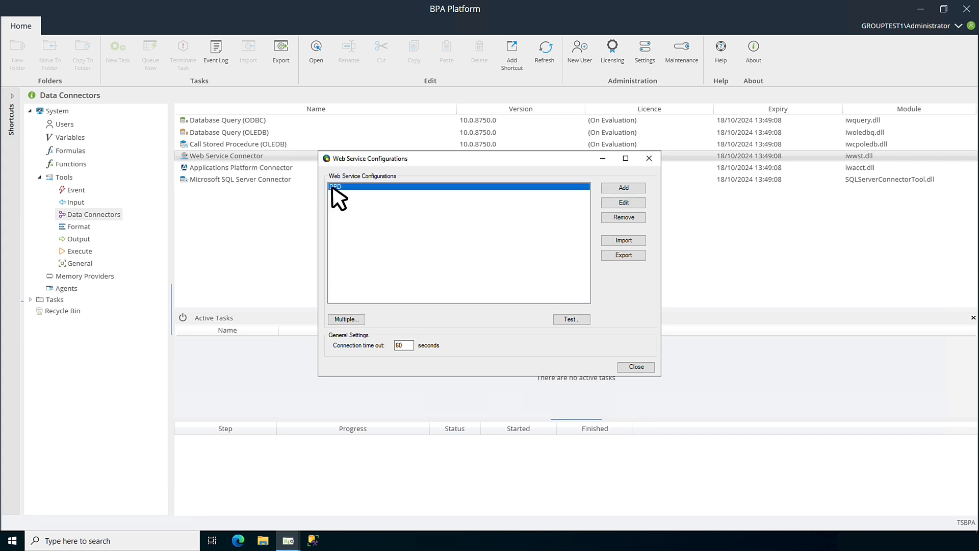
left_click(624, 204)
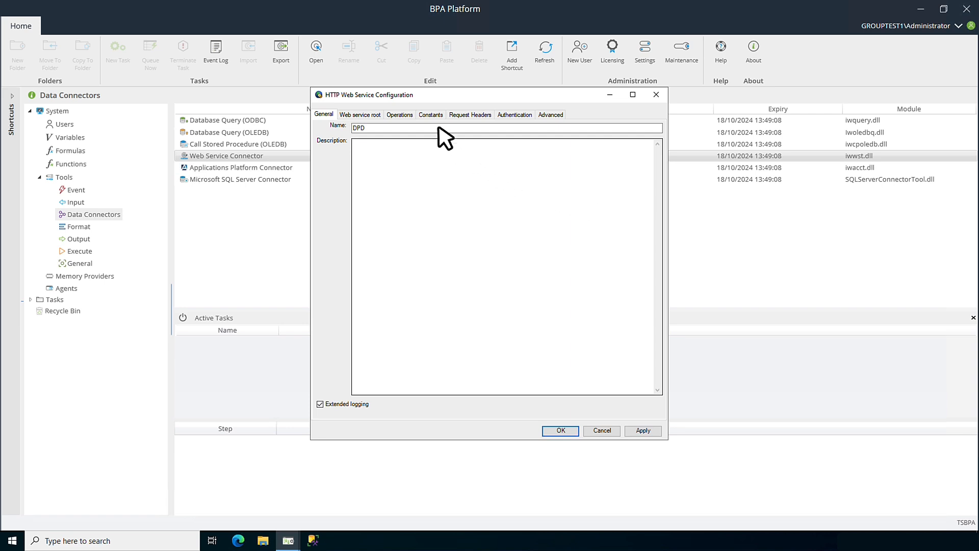
left_click(431, 115)
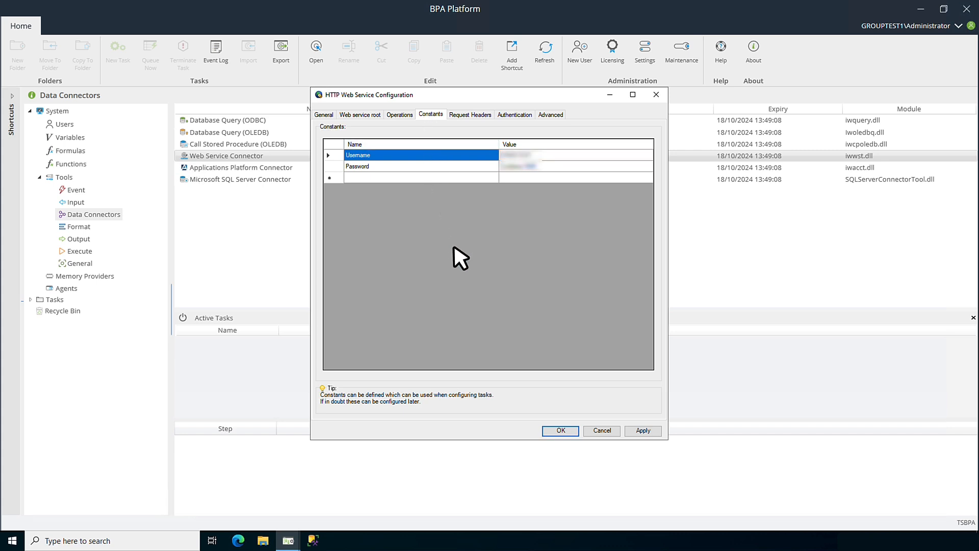
left_click(563, 431)
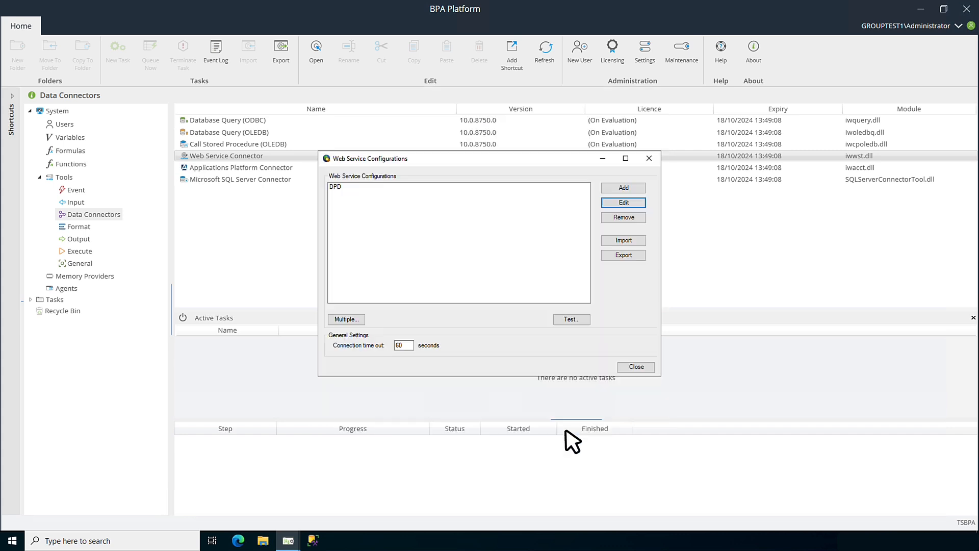
left_click(638, 368)
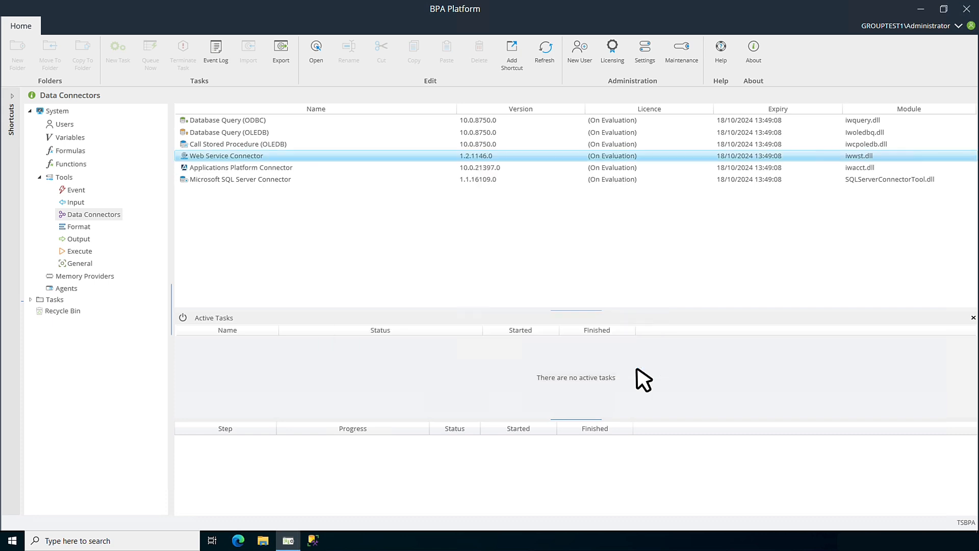
Edit the B2CStagingDB_v4_4 Microsoft SQL Server Connector connection and test the SQL Server connection.
left_click(271, 181)
double_click(272, 181)
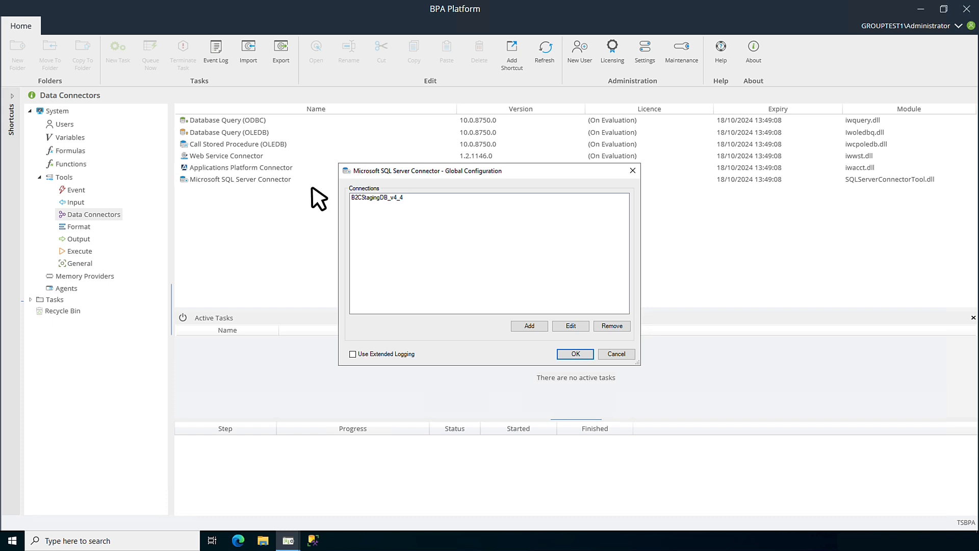
left_click(375, 199)
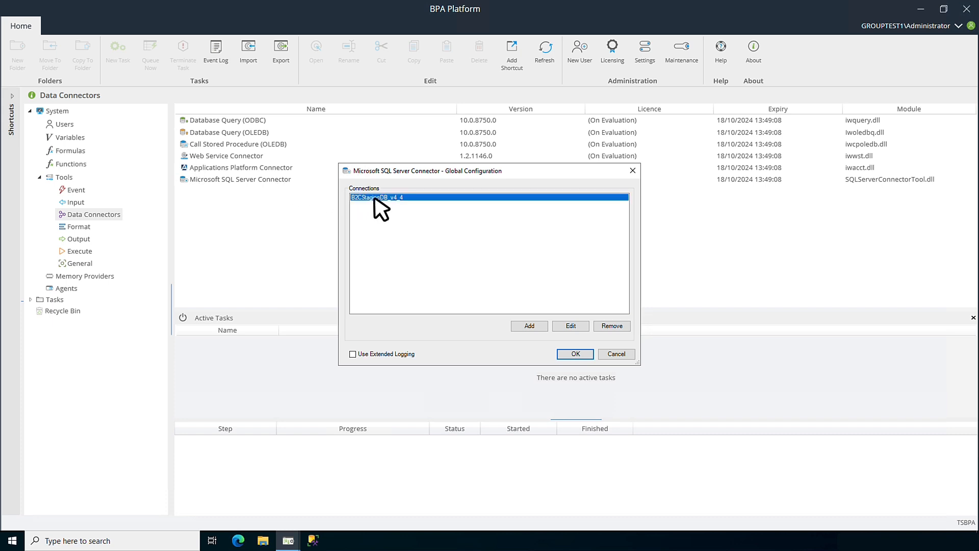
left_click(569, 325)
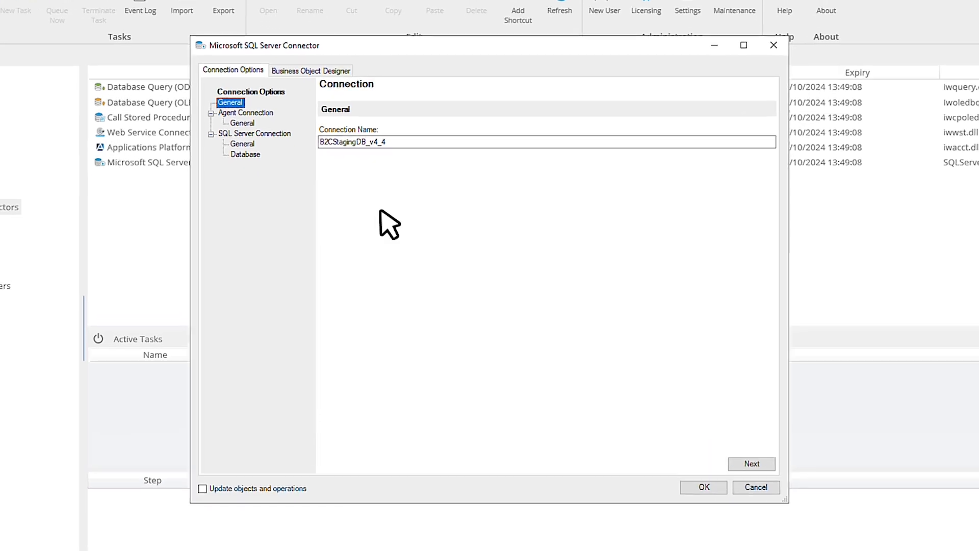
left_click(220, 112)
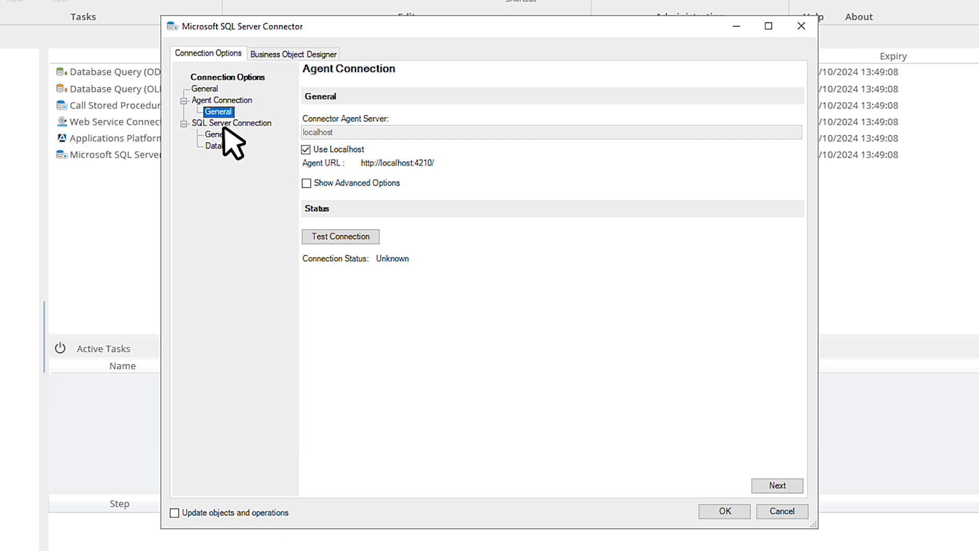
left_click(218, 135)
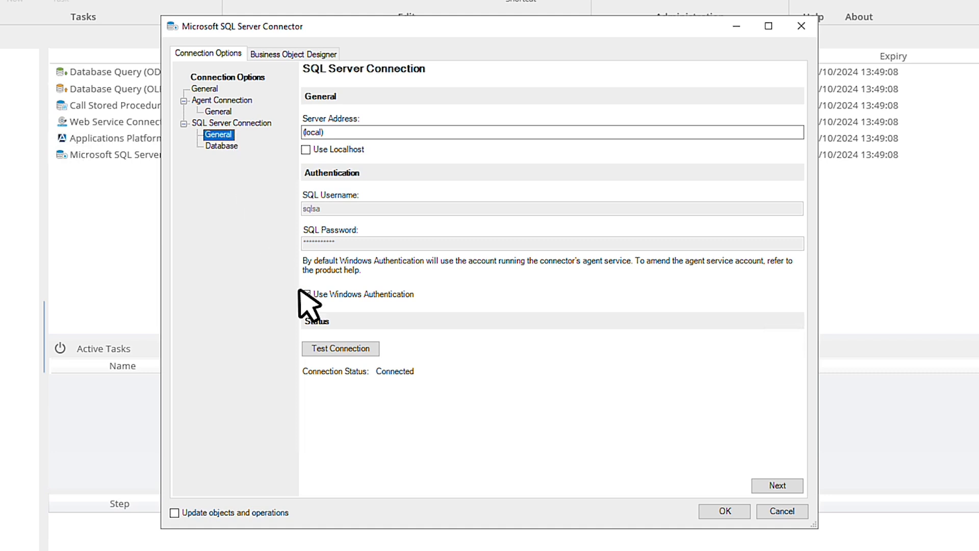
left_click(350, 349)
Refresh the table cache for the B2CStagingDB_v4_4 database.
left_click(222, 147)
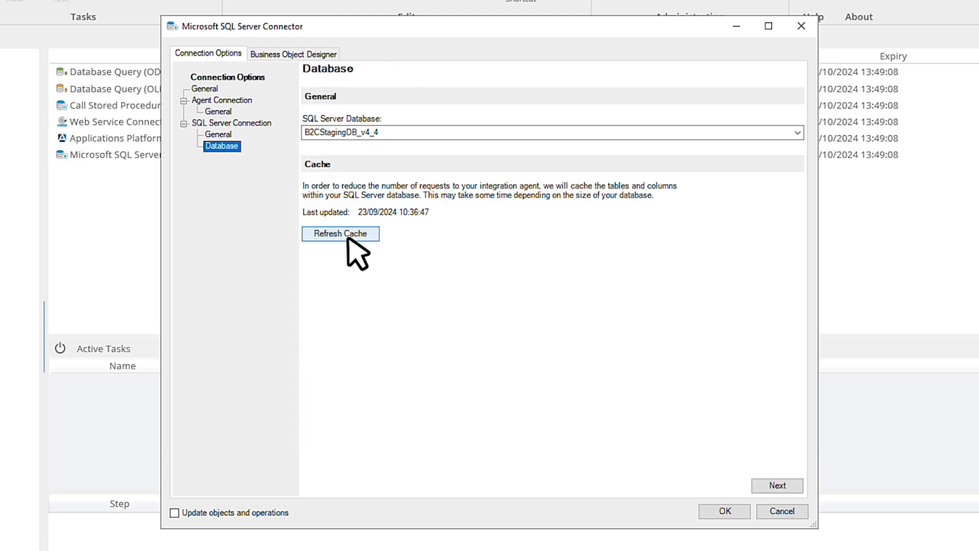
left_click(352, 240)
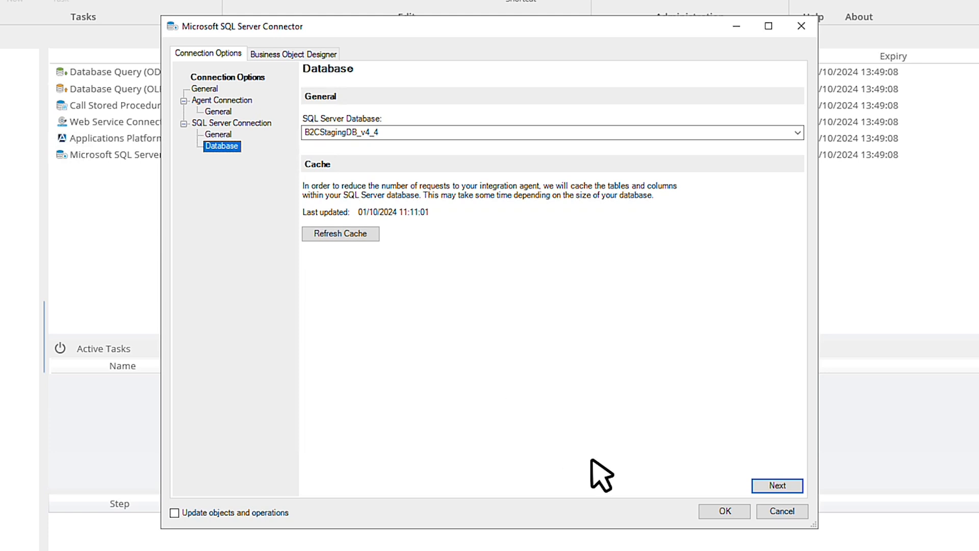
Save the SQL Server connection changes, accept the automatic schema update, and close the global configuration.
left_click(717, 511)
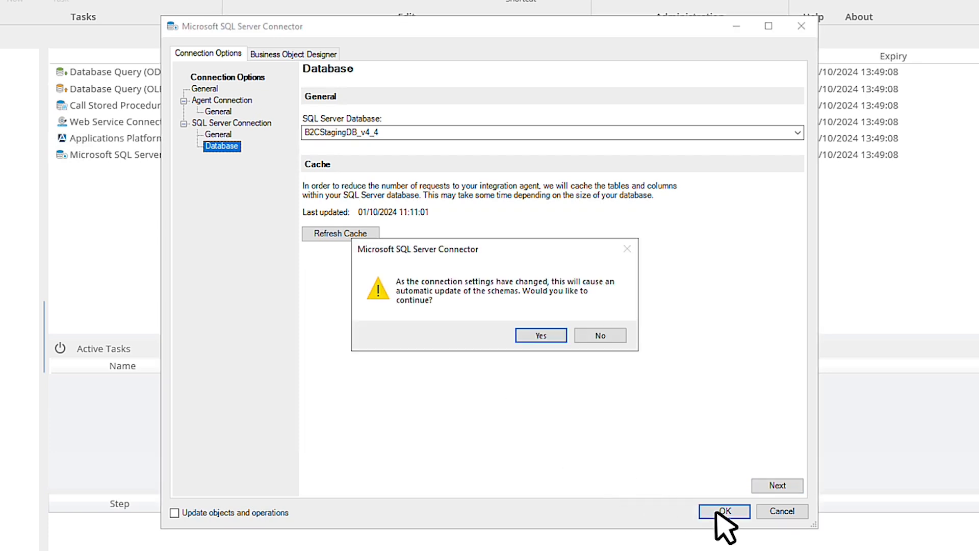
left_click(538, 336)
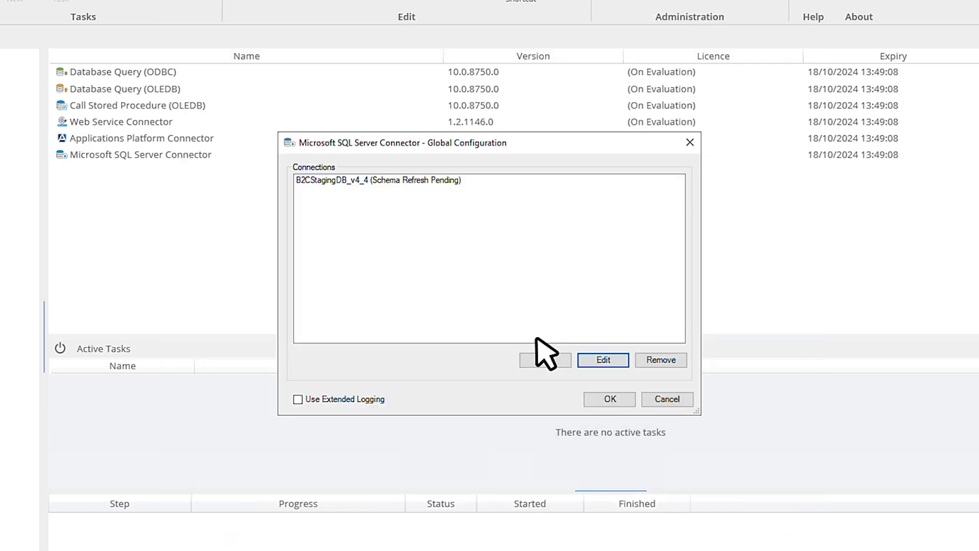
left_click(607, 401)
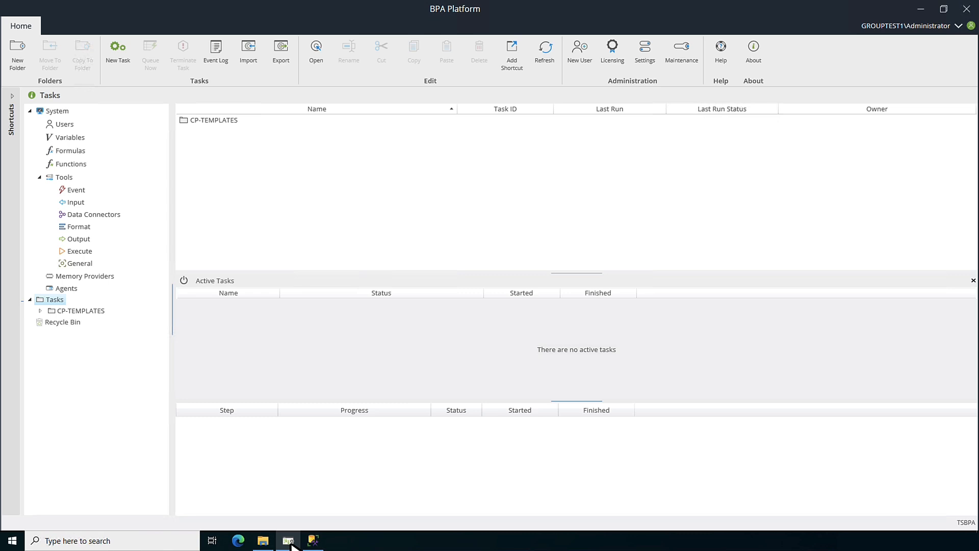
Import the dpd-courier-00008546.tks task file from the CP-TEMPLATES DPD-0008546\1.0 folder on the Desktop.
left_click(250, 56)
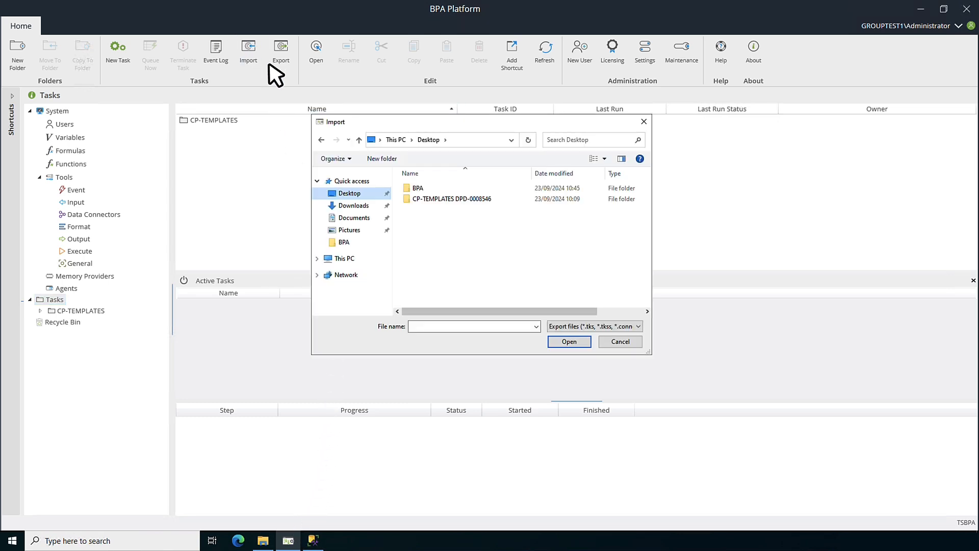
double_click(411, 198)
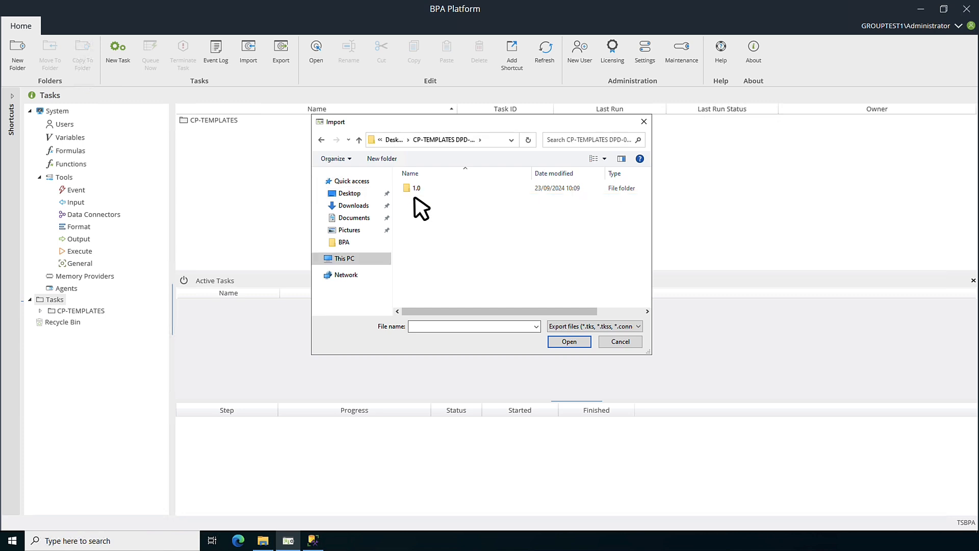
double_click(407, 187)
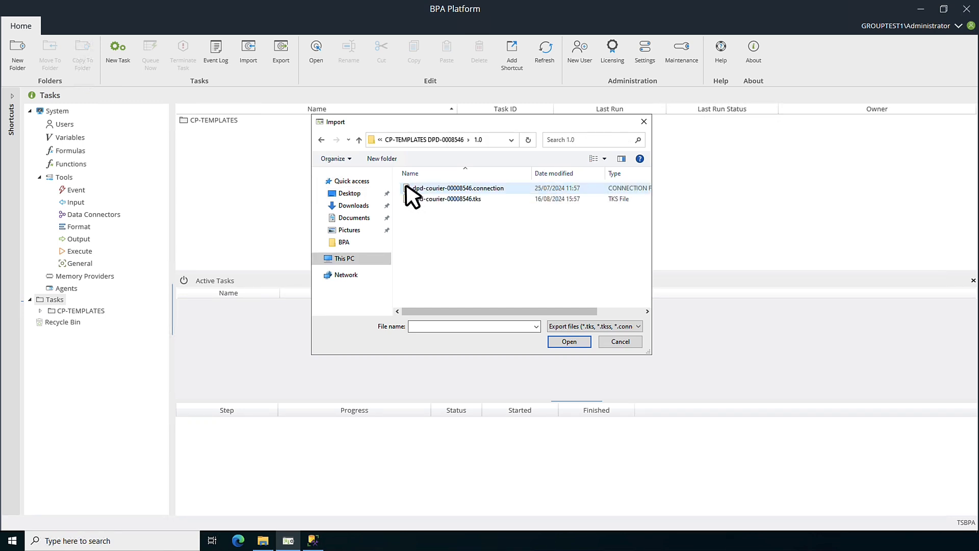
left_click(510, 189)
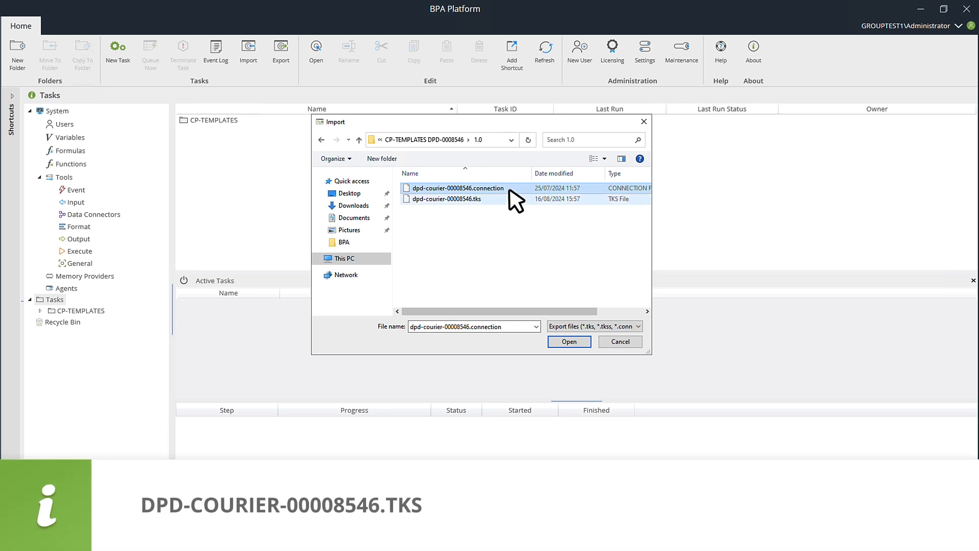
left_click(501, 200)
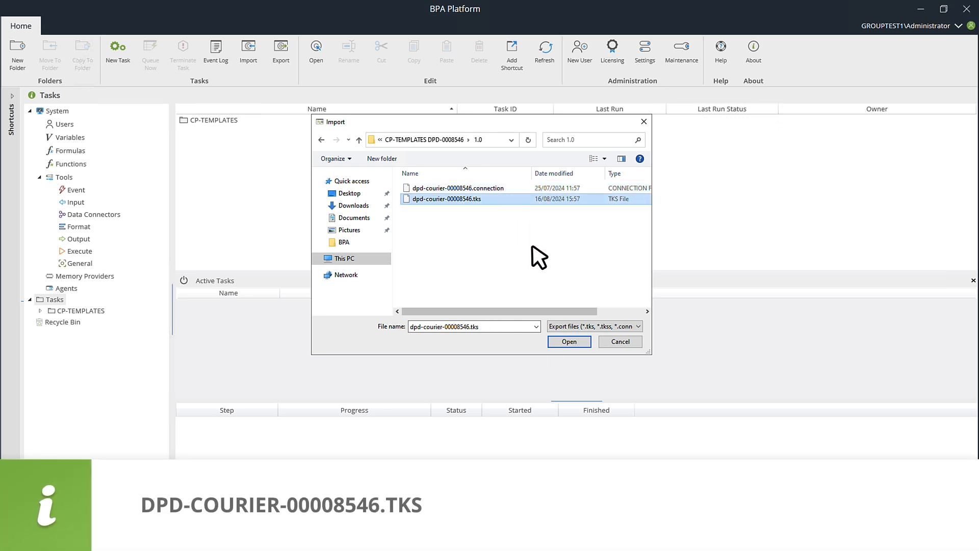
left_click(566, 342)
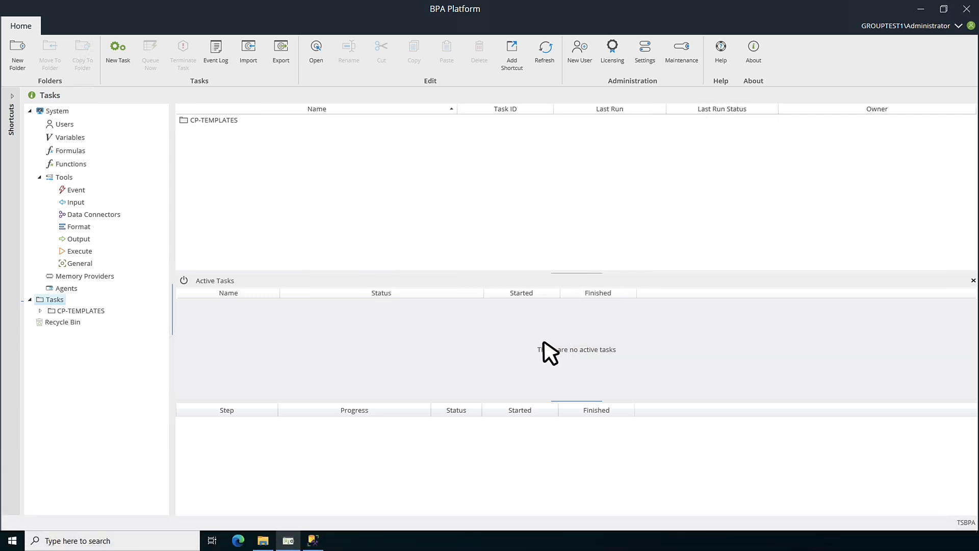
Open the imported DPD-00008546 folder under CP-TEMPLATES to view its four DPD Deliveries tasks.
left_click(41, 311)
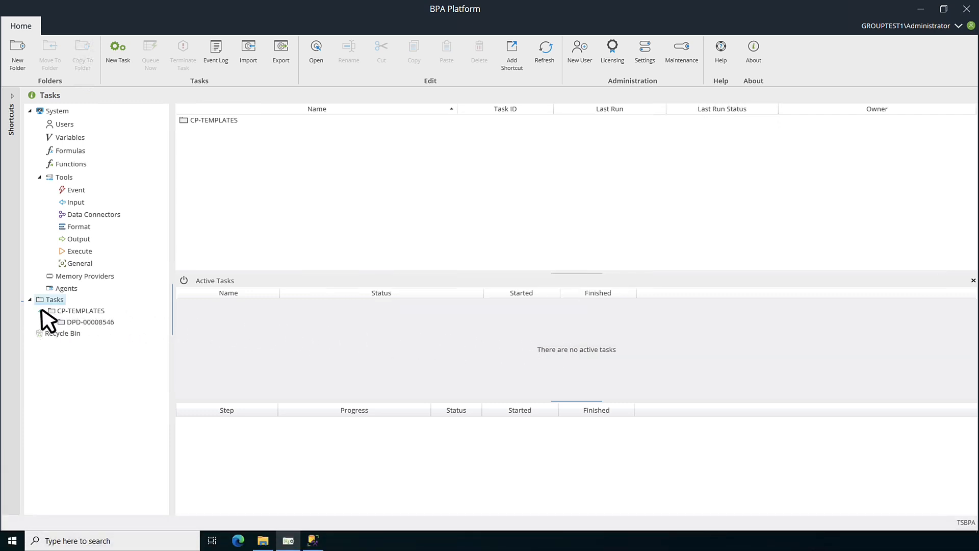
left_click(80, 323)
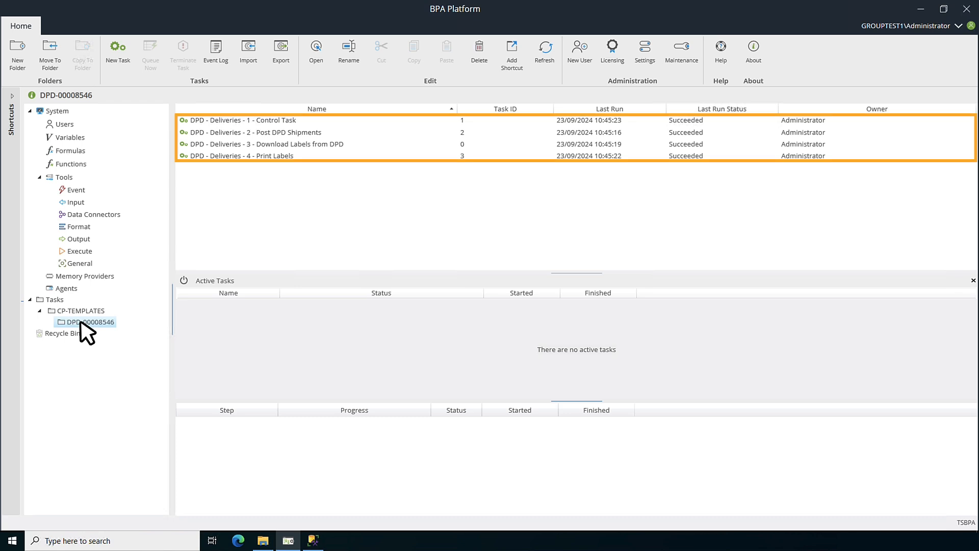
double_click(273, 121)
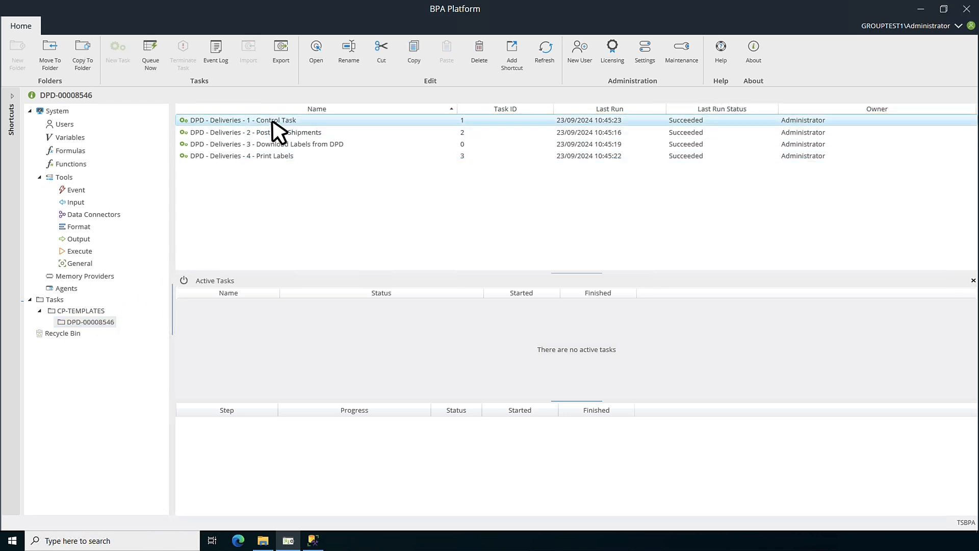
scroll(770, 236, "down", 3)
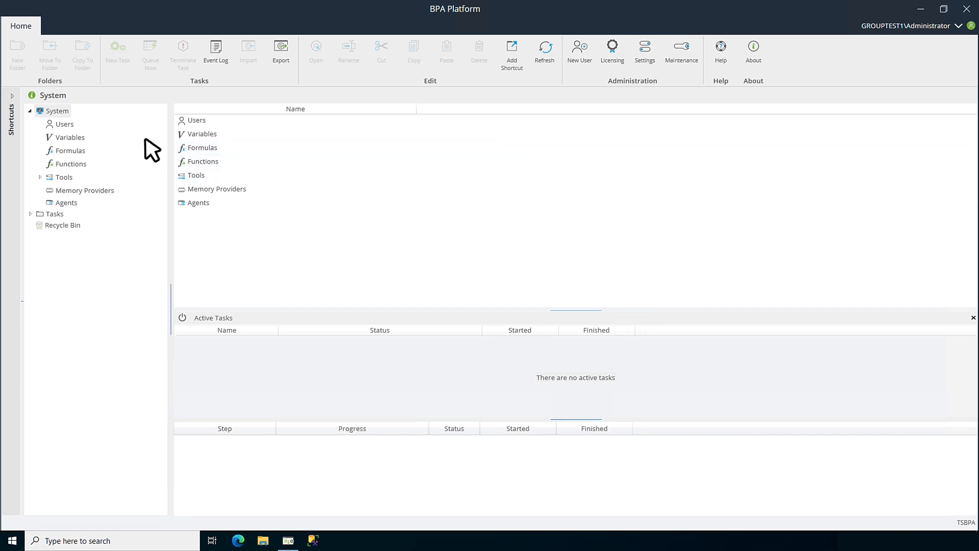
Open the CallTaskUser user's properties, re-enter its password and confirmation, and save the user.
left_click(64, 125)
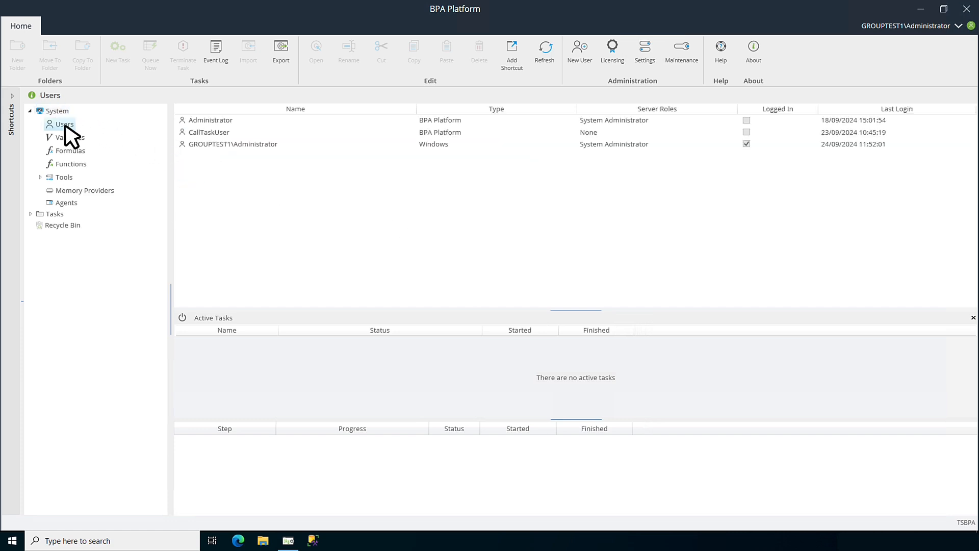
double_click(220, 133)
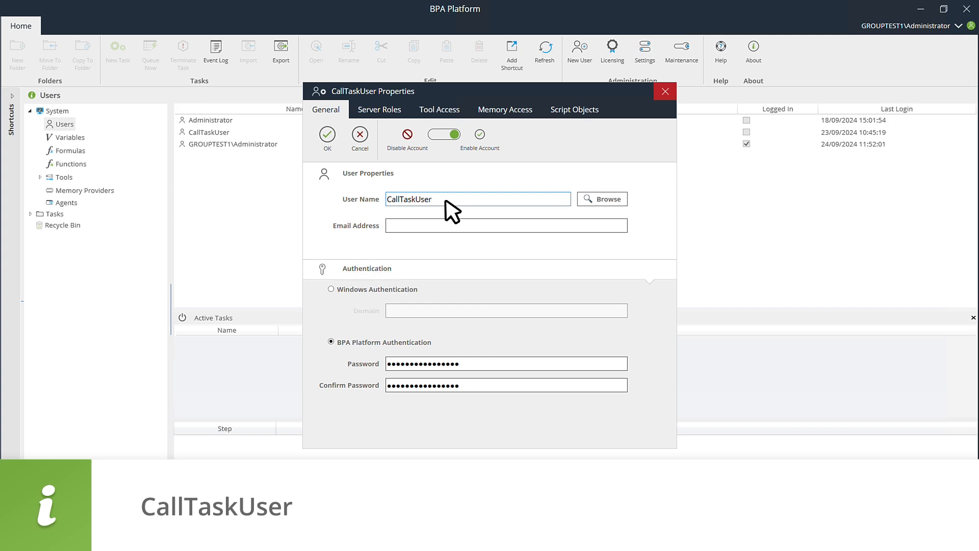
left_click(481, 364)
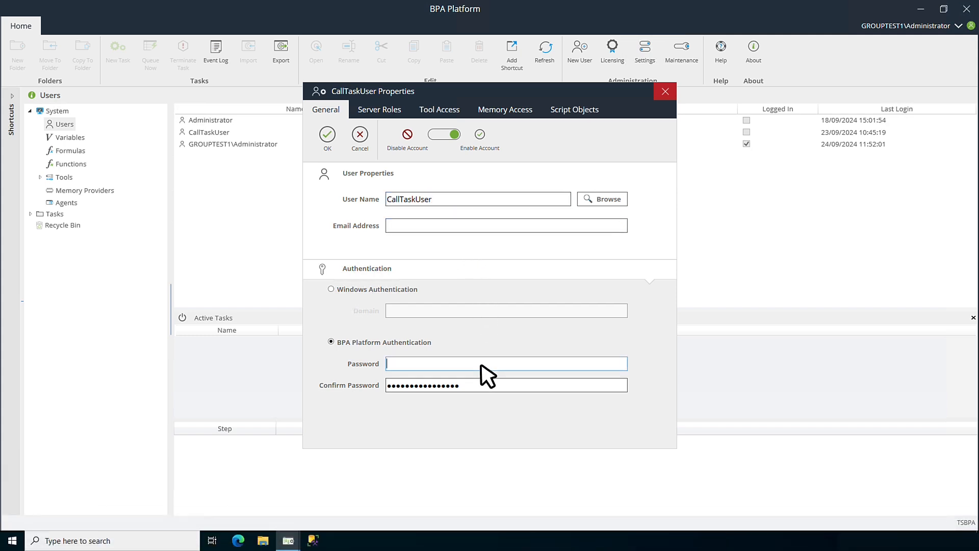
left_click(498, 385)
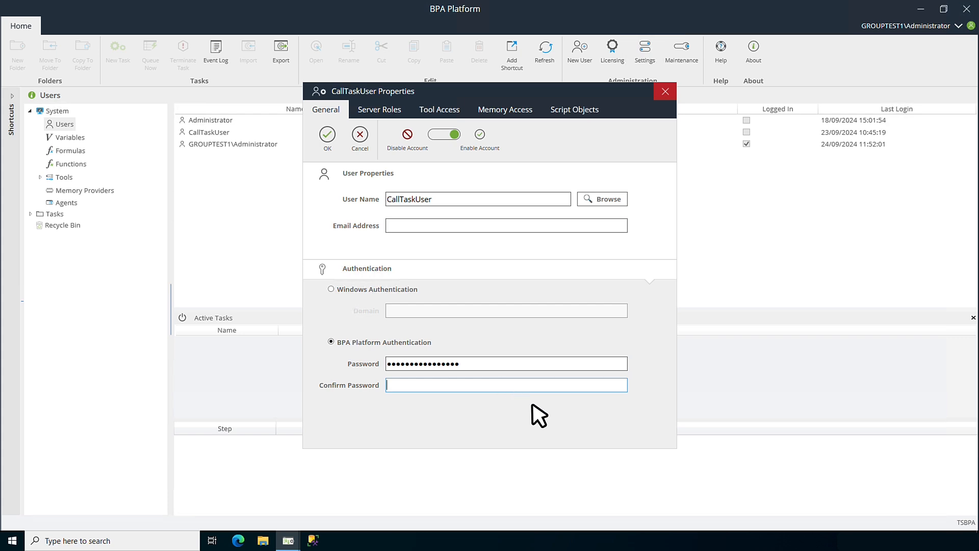
left_click(328, 139)
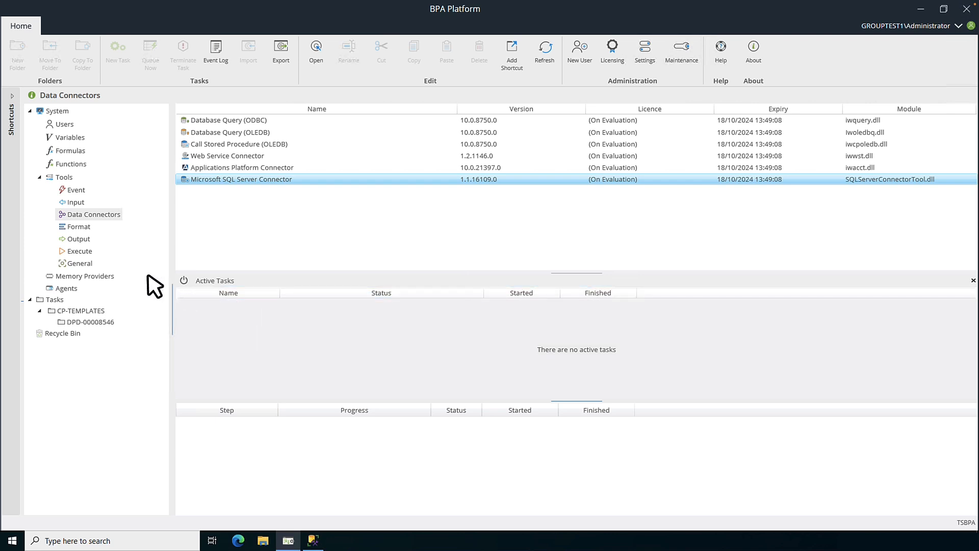
Edit the DPD Call Task connection so it points to the Tasks\CP-TEMPLATES\DPD-00008546 folder, and save it.
left_click(81, 252)
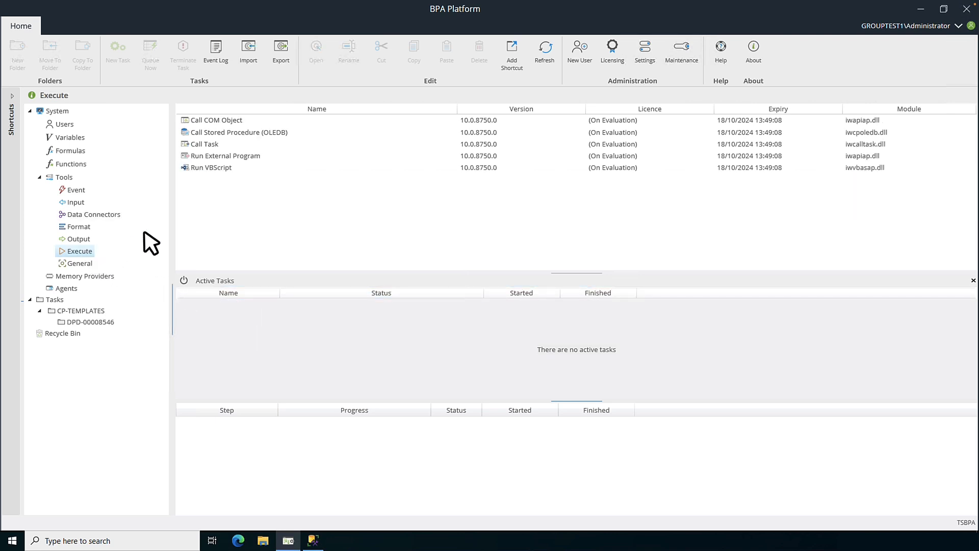
double_click(215, 145)
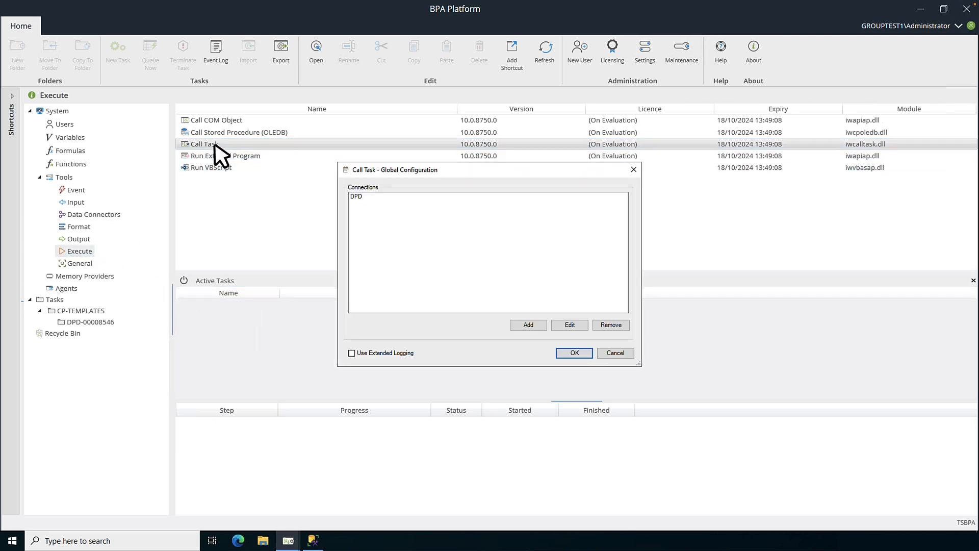
left_click(356, 196)
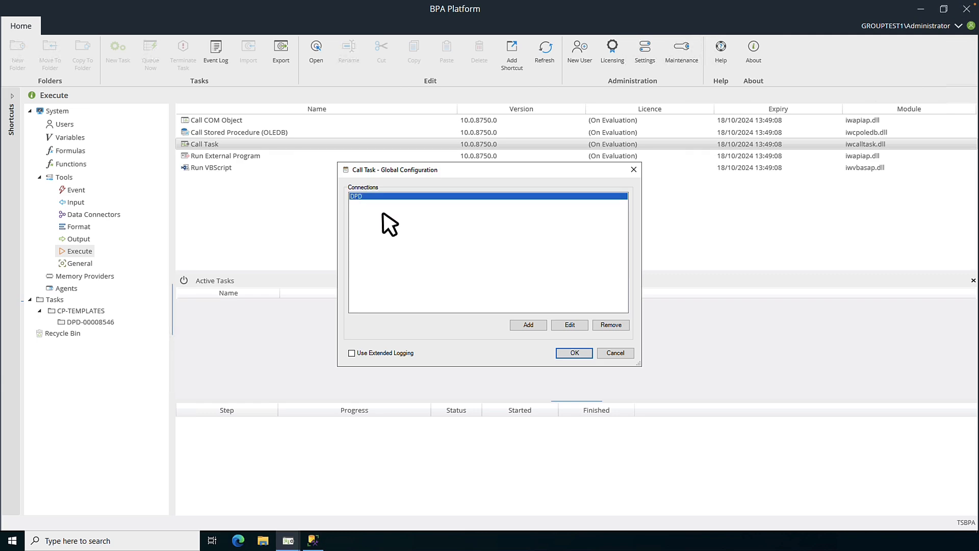
left_click(569, 326)
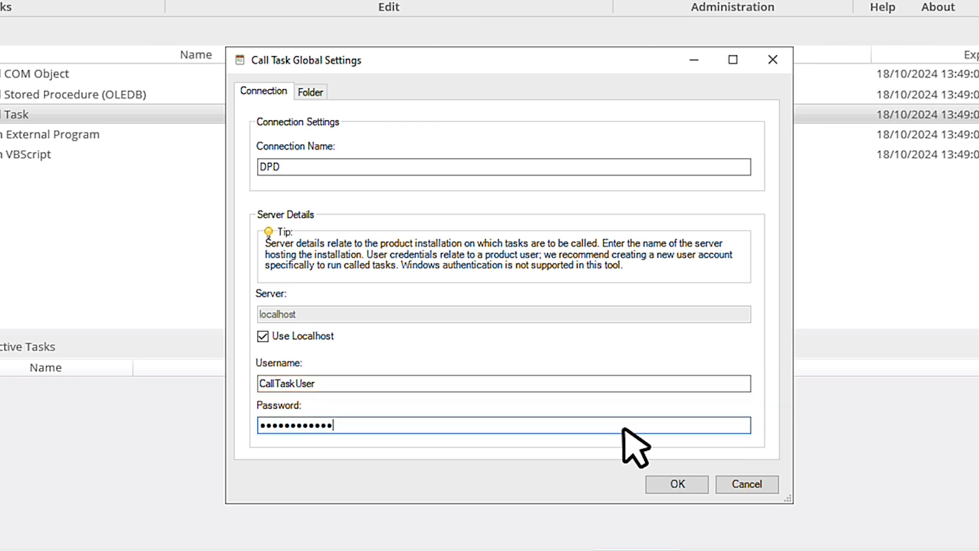
left_click(311, 93)
left_click(259, 131)
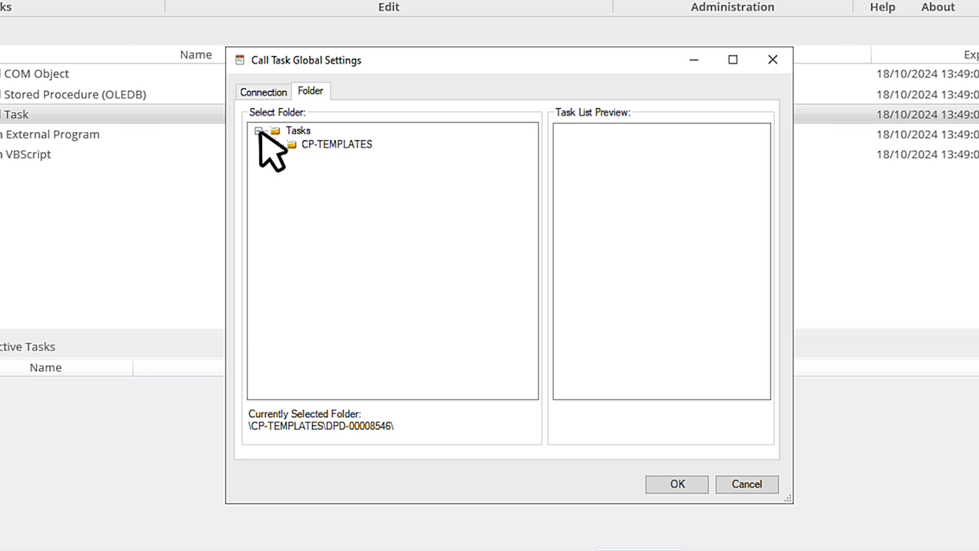
left_click(275, 145)
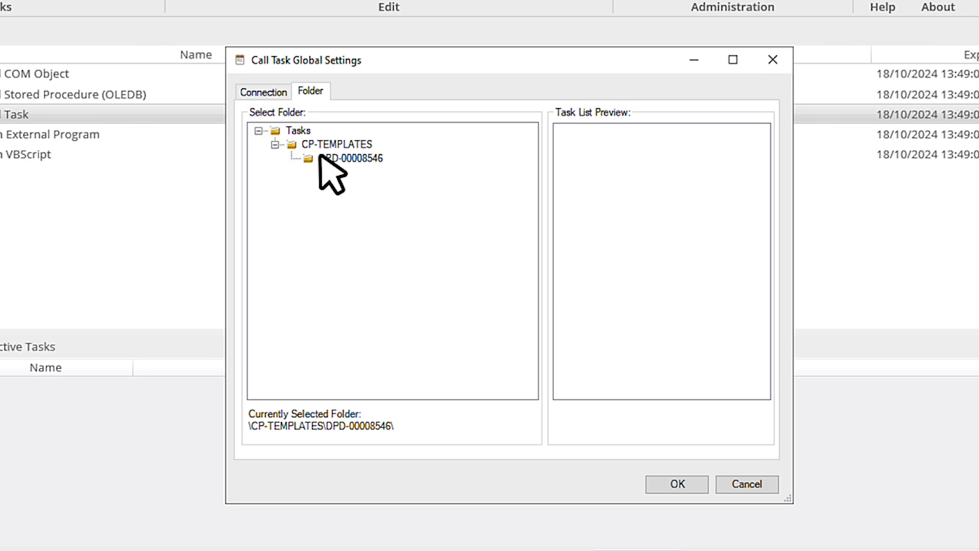
left_click(350, 159)
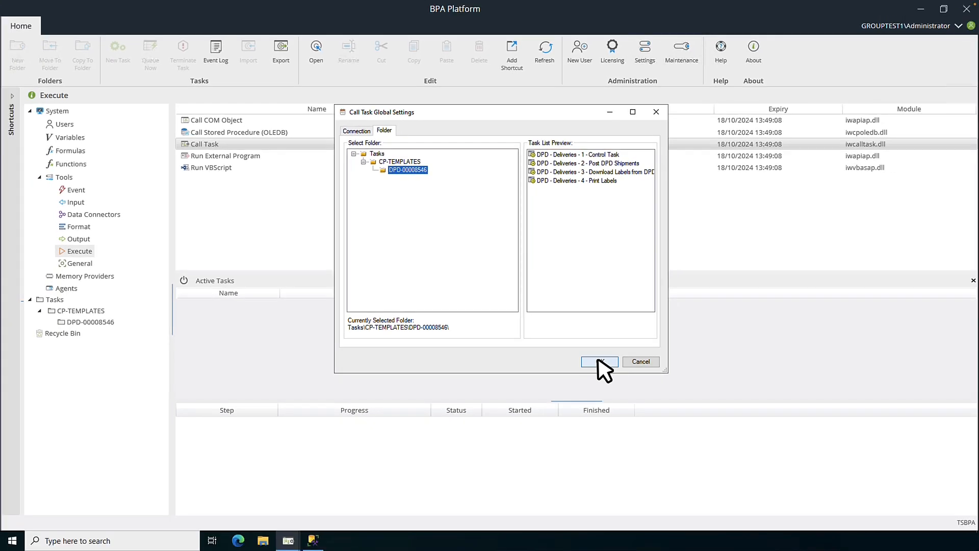
left_click(599, 362)
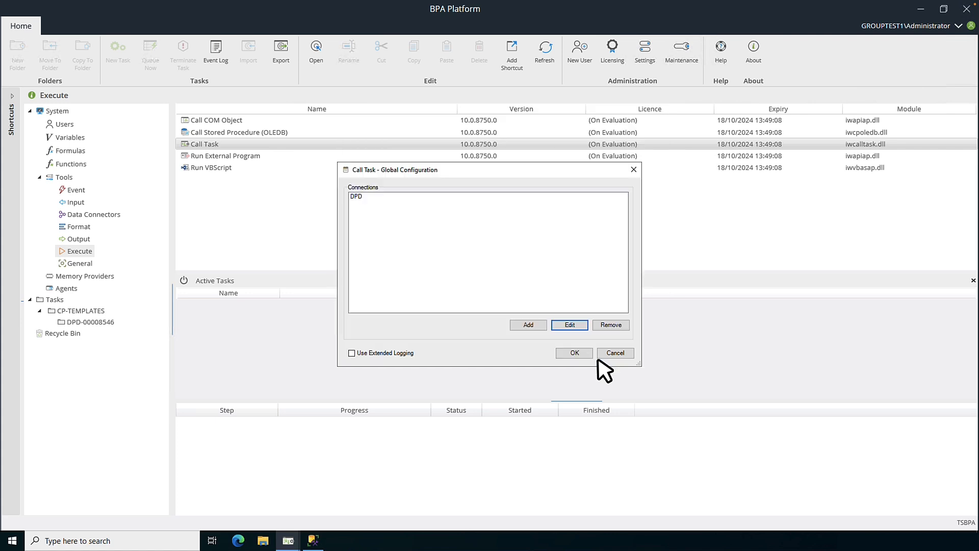
left_click(575, 352)
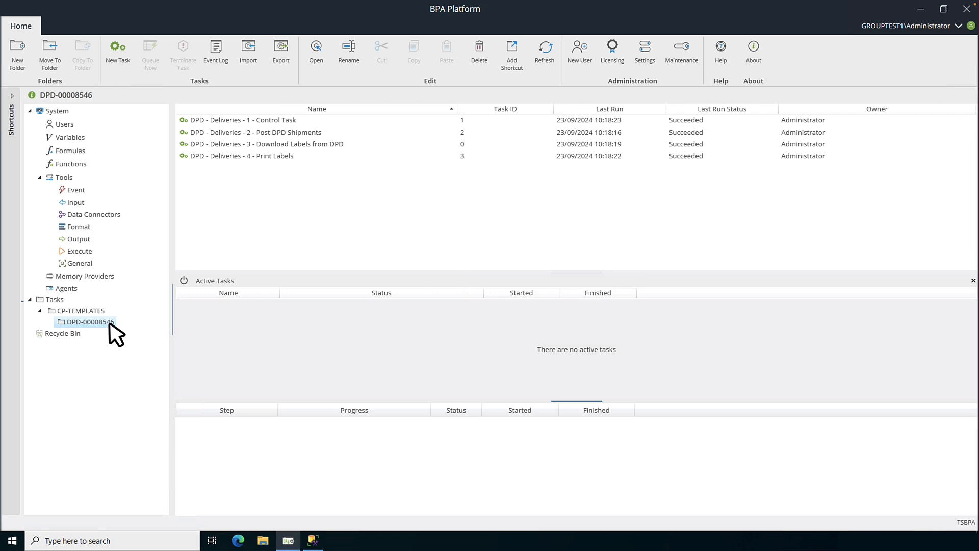
Queue the DPD - Deliveries - 1 - Control Task to run now.
left_click(313, 121)
right_click(312, 121)
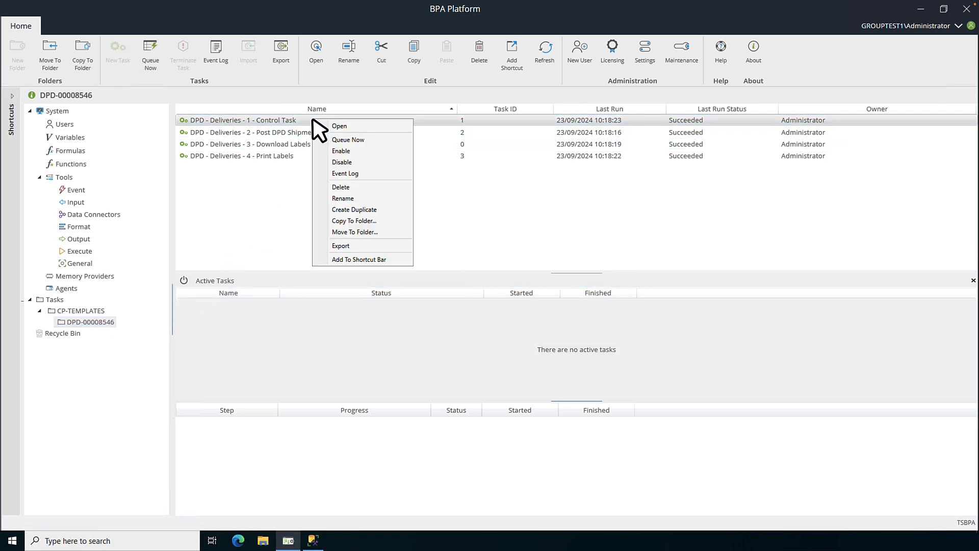
left_click(364, 140)
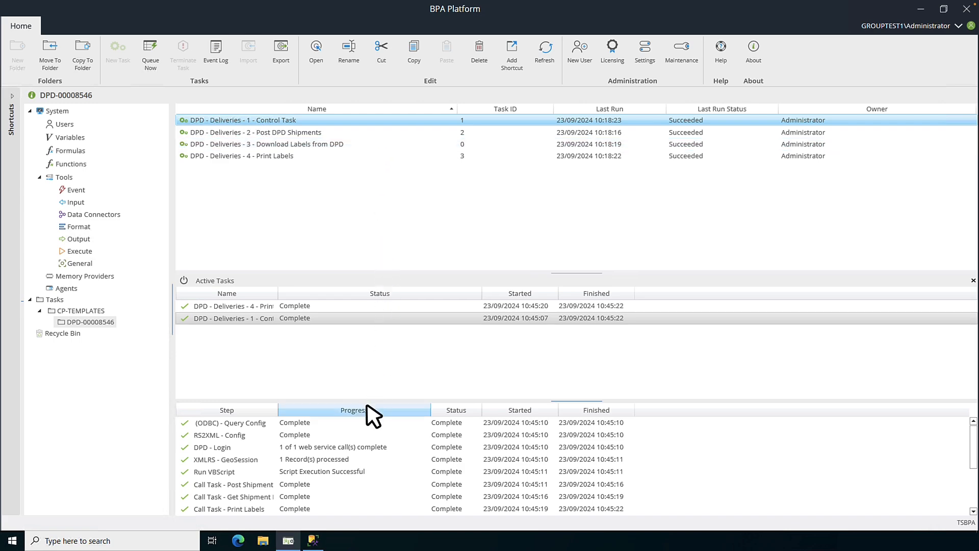
Check the delivery's tracking number in SQL Server Management Studio and open the matching label file in the Desktop BPA folder.
left_click(313, 541)
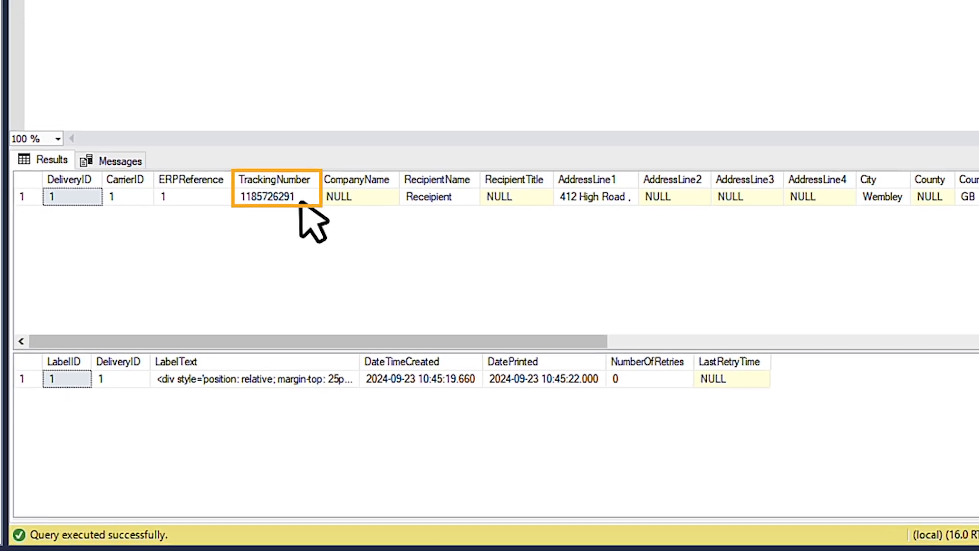
left_click(384, 321)
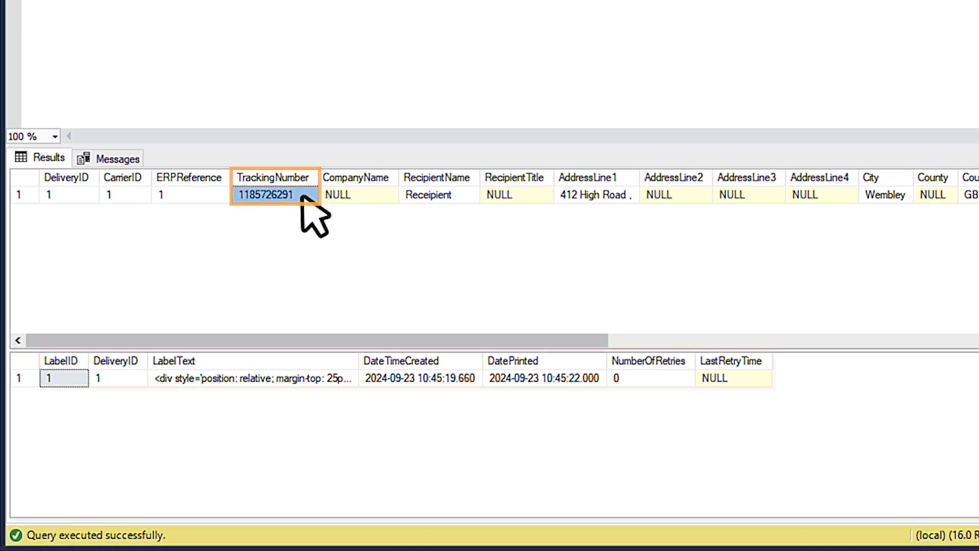
left_click(26, 380)
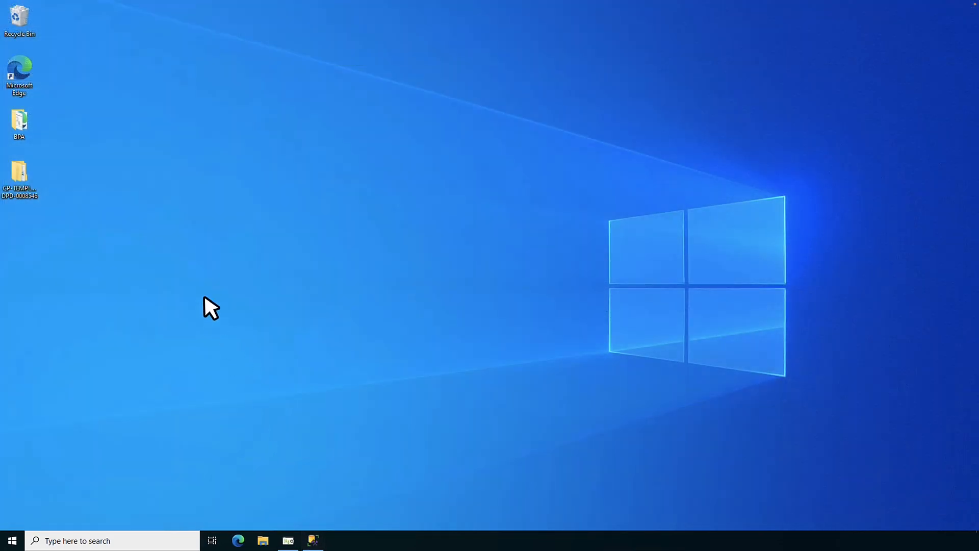
double_click(25, 128)
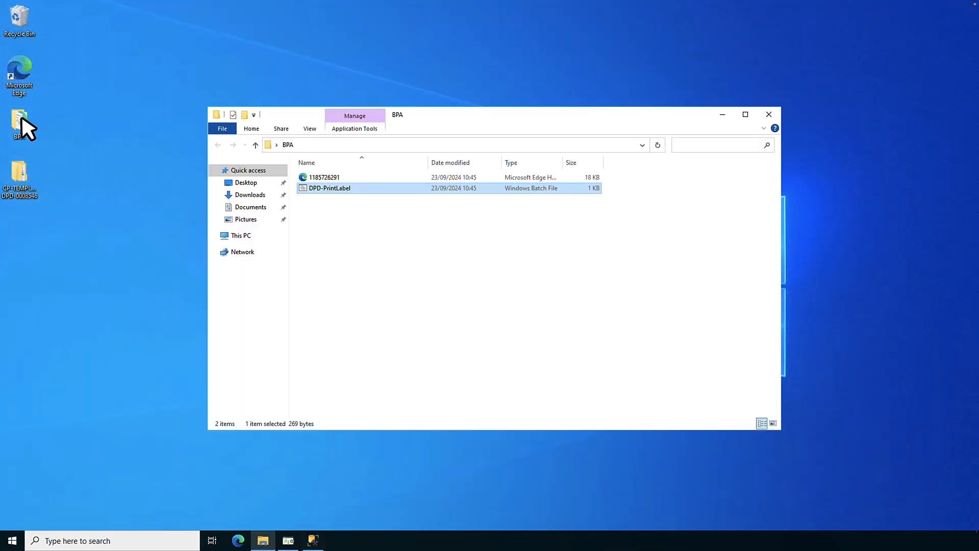
double_click(334, 178)
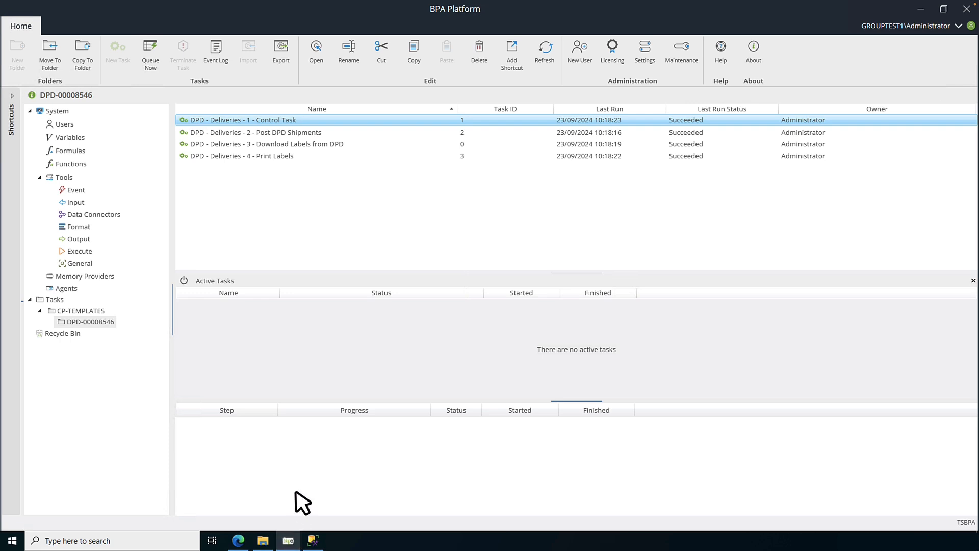
In the Print Labels task, uncomment the NET USE and PRINT lines in the Prepare Batch File to Print step's batch text, then save the task.
double_click(275, 157)
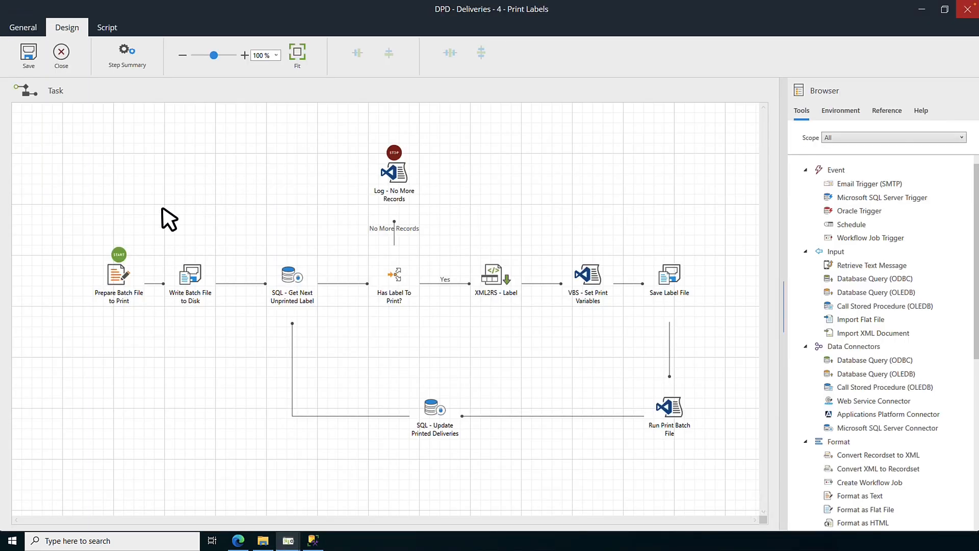
left_click(121, 274)
double_click(125, 282)
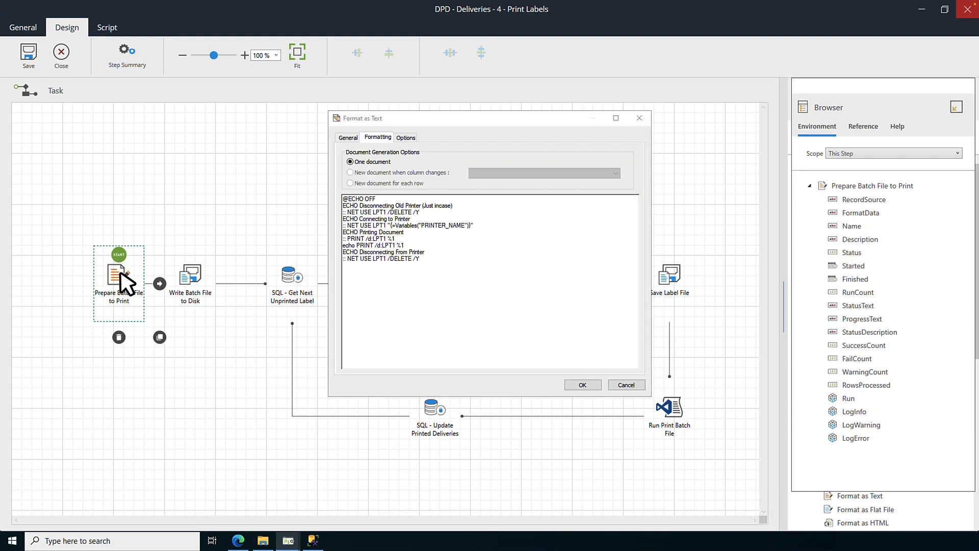
key("Delete")
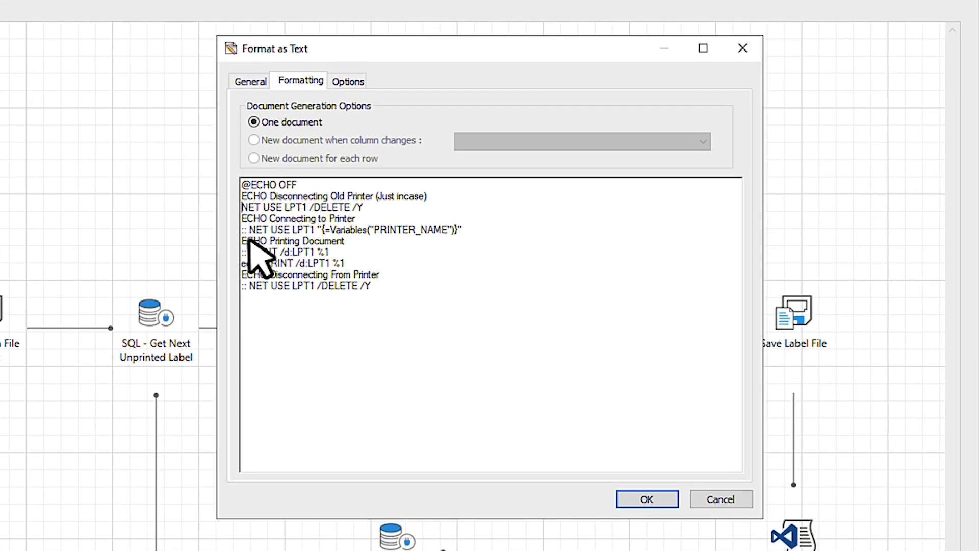
key("Delete")
left_click_drag(249, 230, 236, 253)
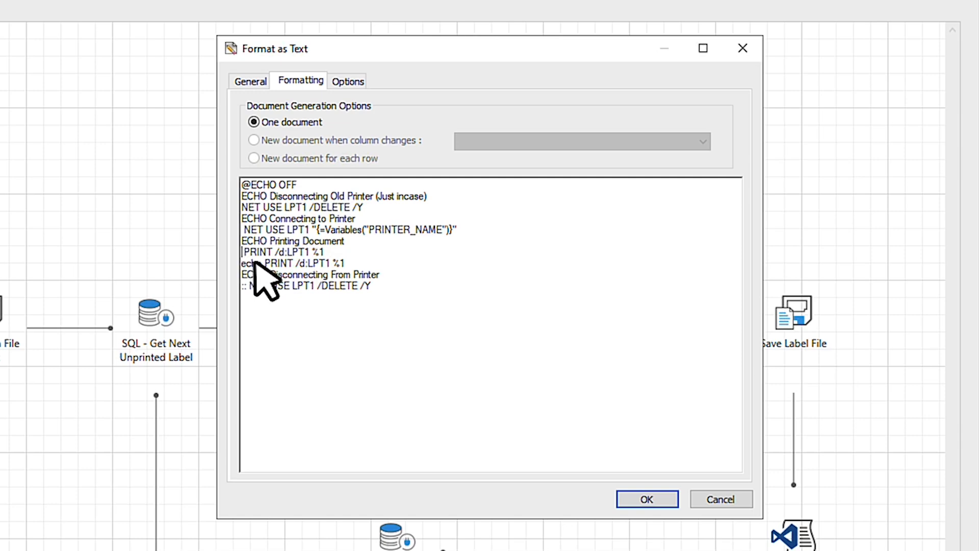
key("Delete")
key("Delete")
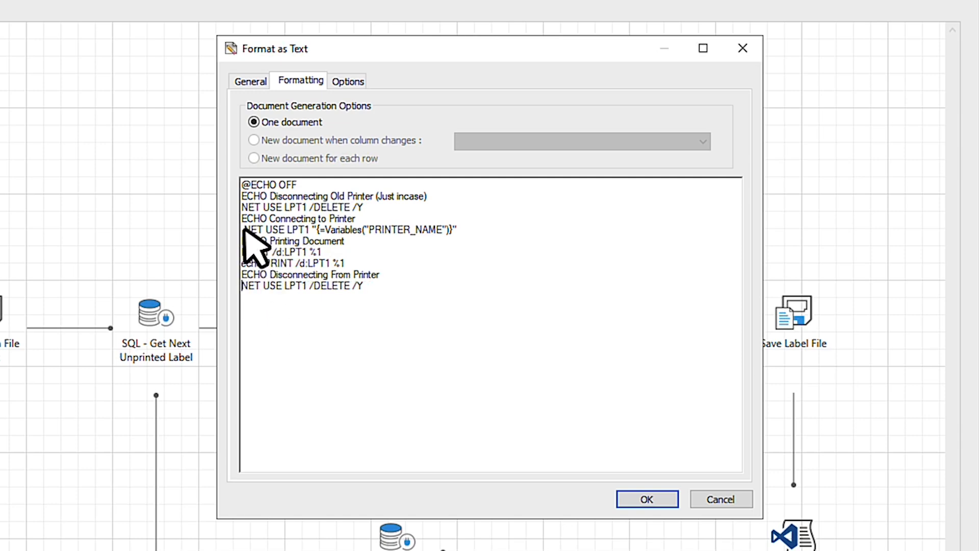
left_click(243, 230)
key("Delete")
left_click(259, 325)
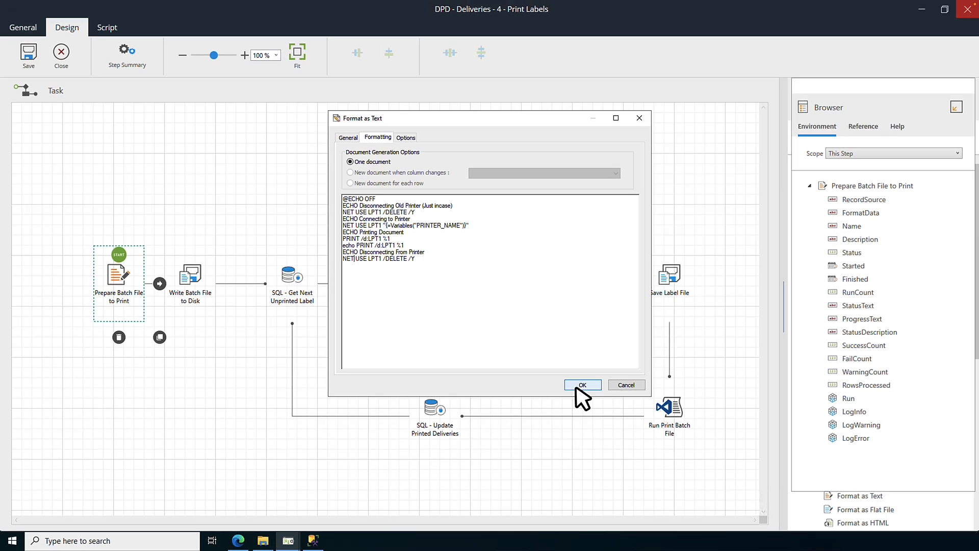
left_click(579, 387)
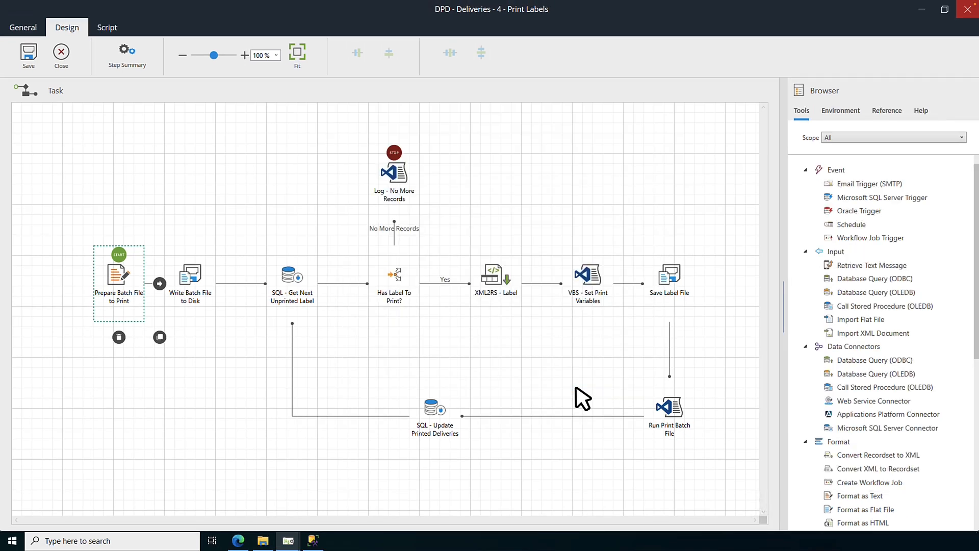
left_click(29, 53)
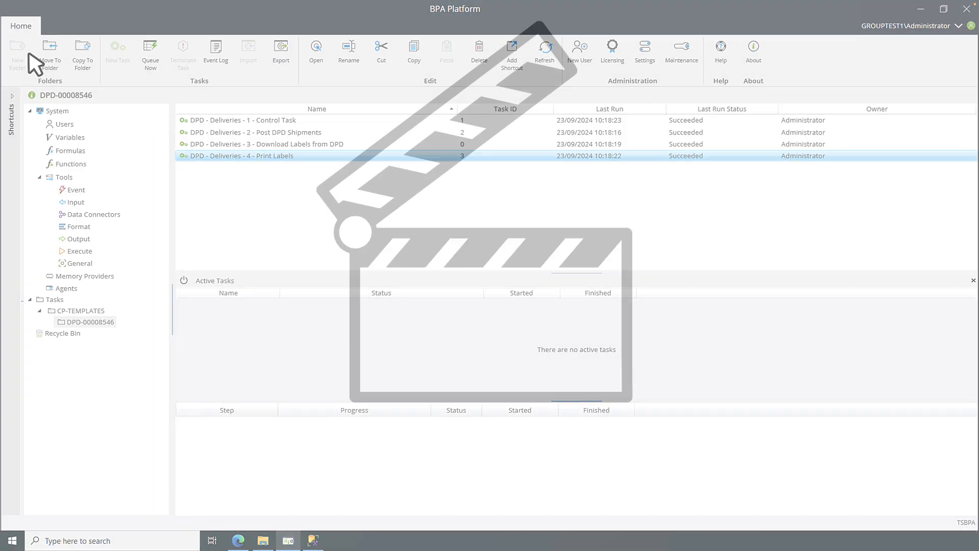